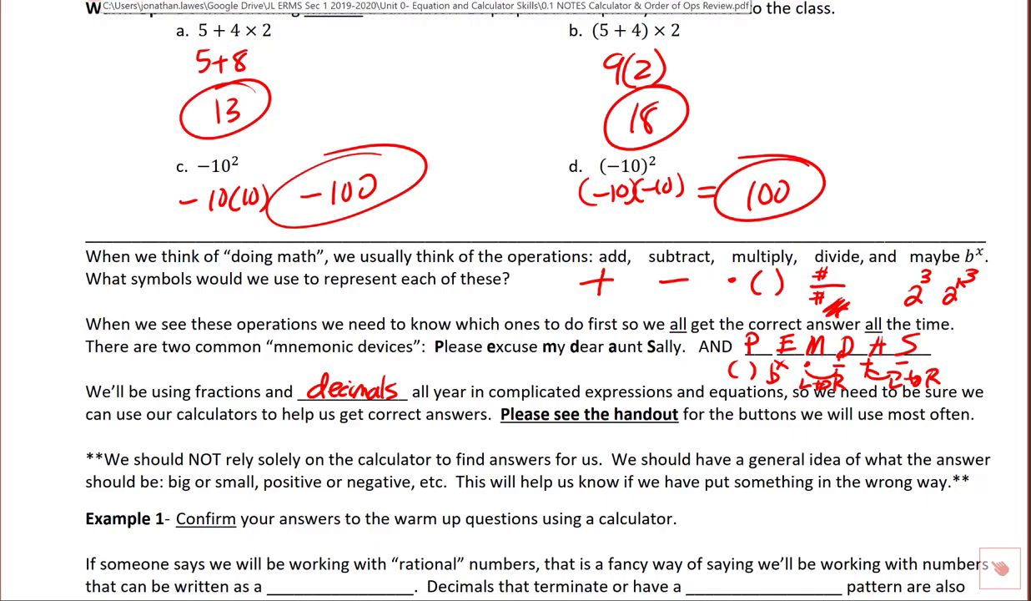
Step: Scroll the notes to preview Examples 1–3 and clear the TI-84 emulator's home screen
{"action": "left_click_drag", "start_coordinate": [1019, 154], "coordinate": [1018, 211]}
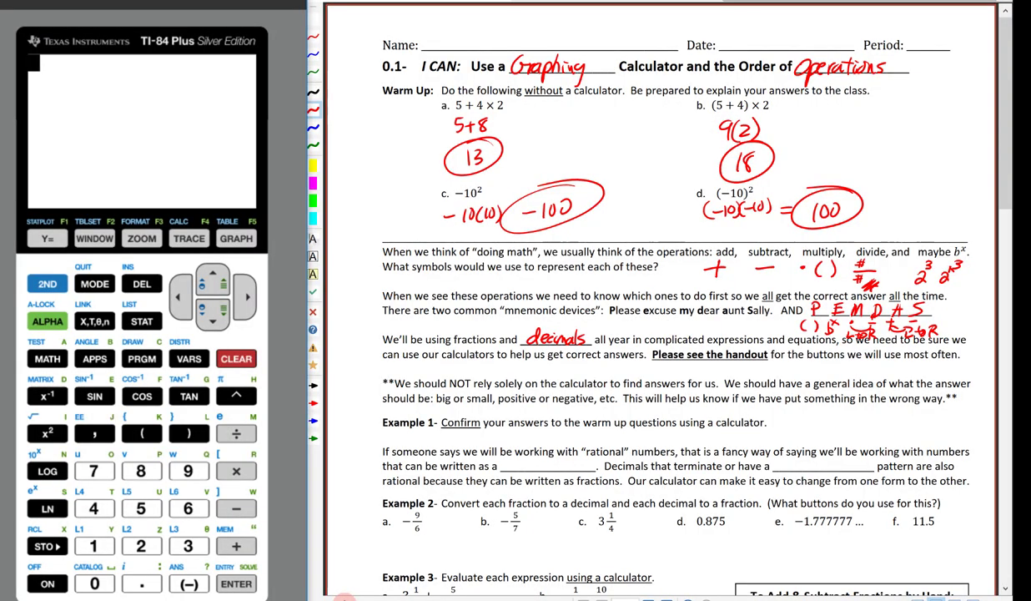
{"action": "left_click", "coordinate": [236, 357]}
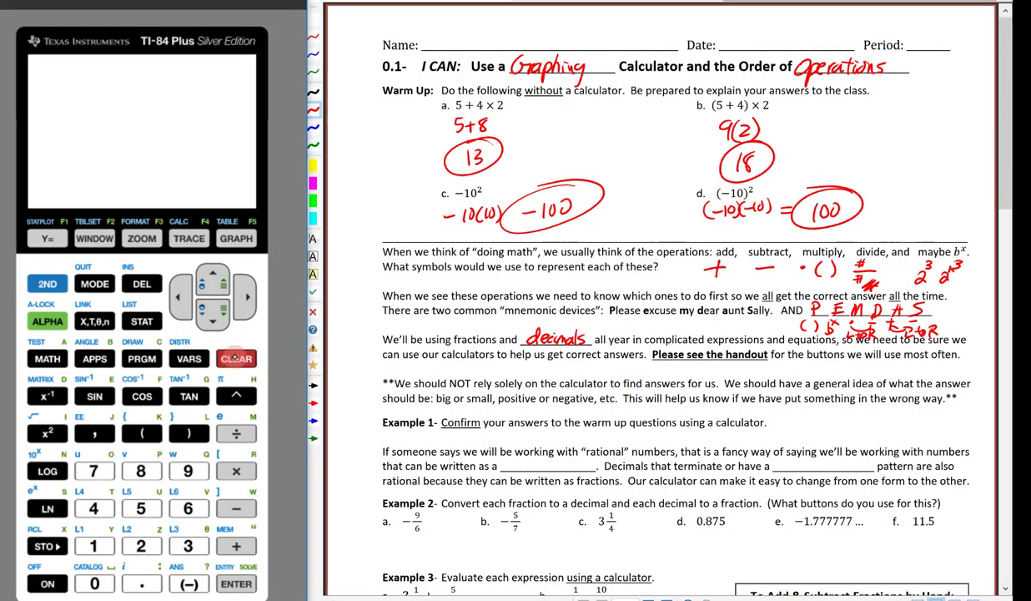
Step: Reset all RAM through MEM > Reset > All RAM, then dismiss the RAM cleared message
{"action": "left_click", "coordinate": [47, 284]}
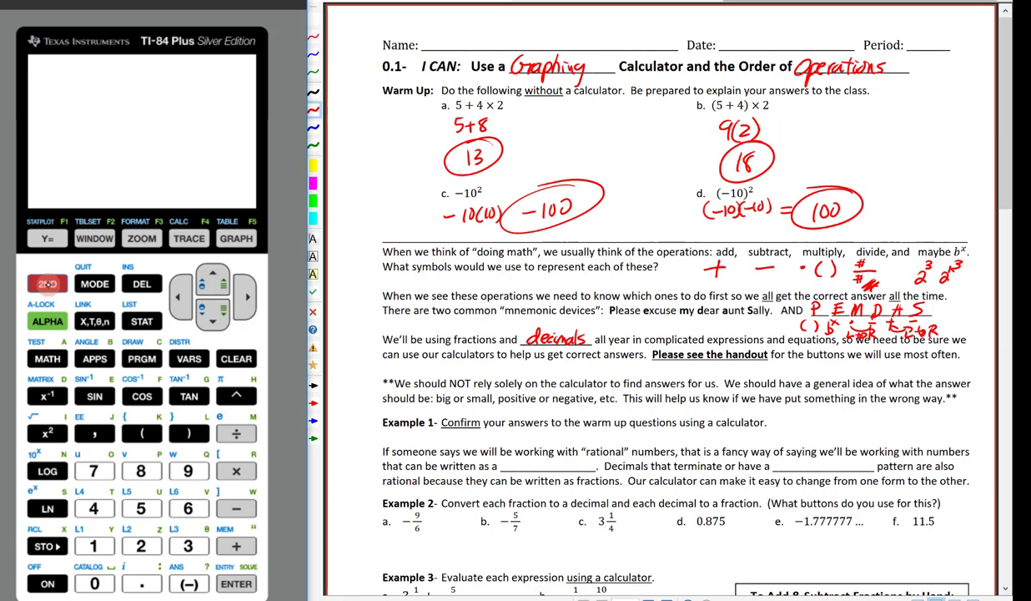
{"action": "left_click", "coordinate": [233, 544]}
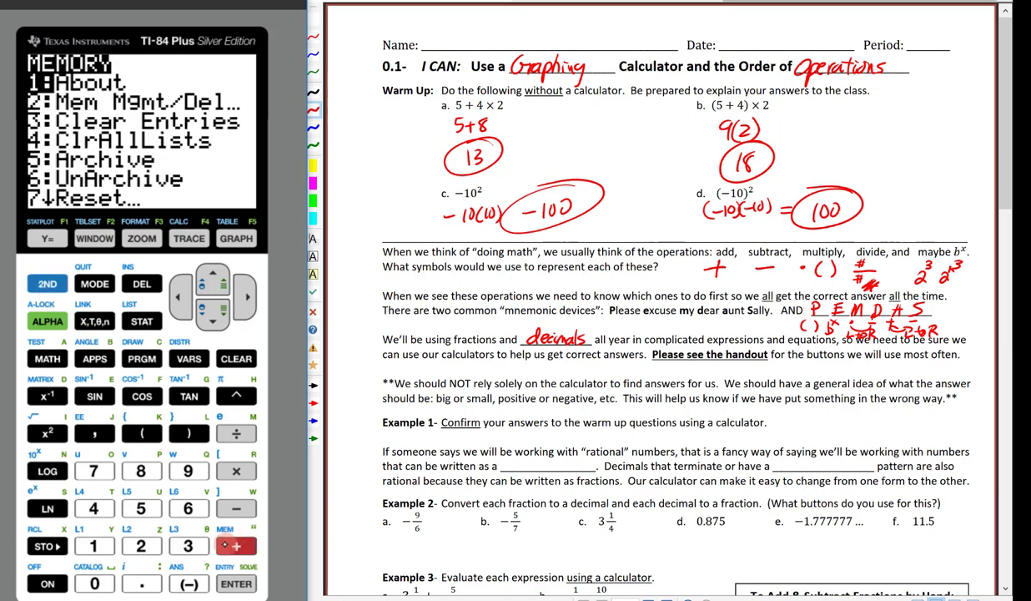
{"action": "left_click", "coordinate": [96, 470]}
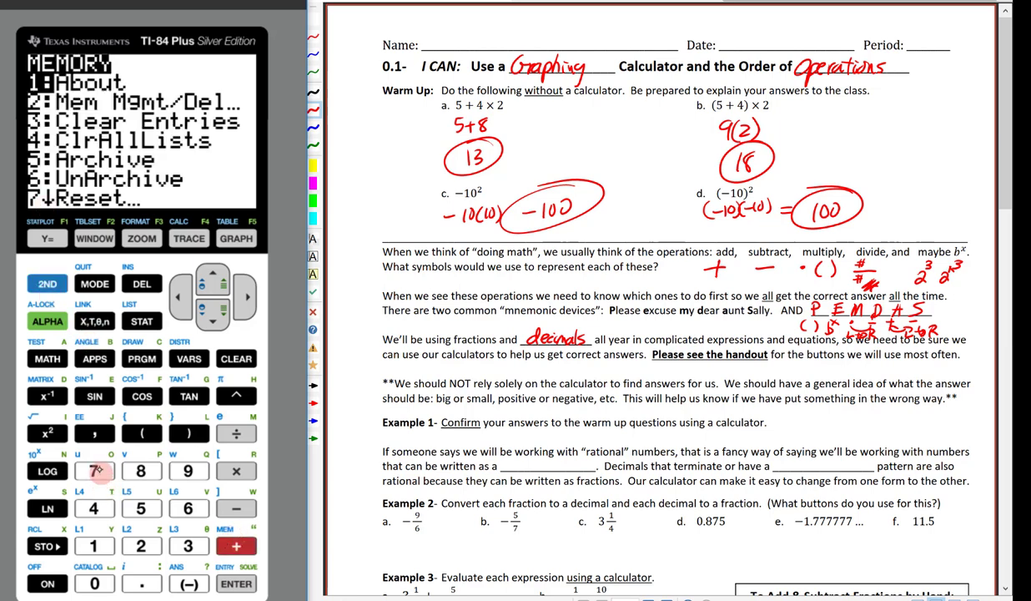
{"action": "left_click", "coordinate": [95, 539]}
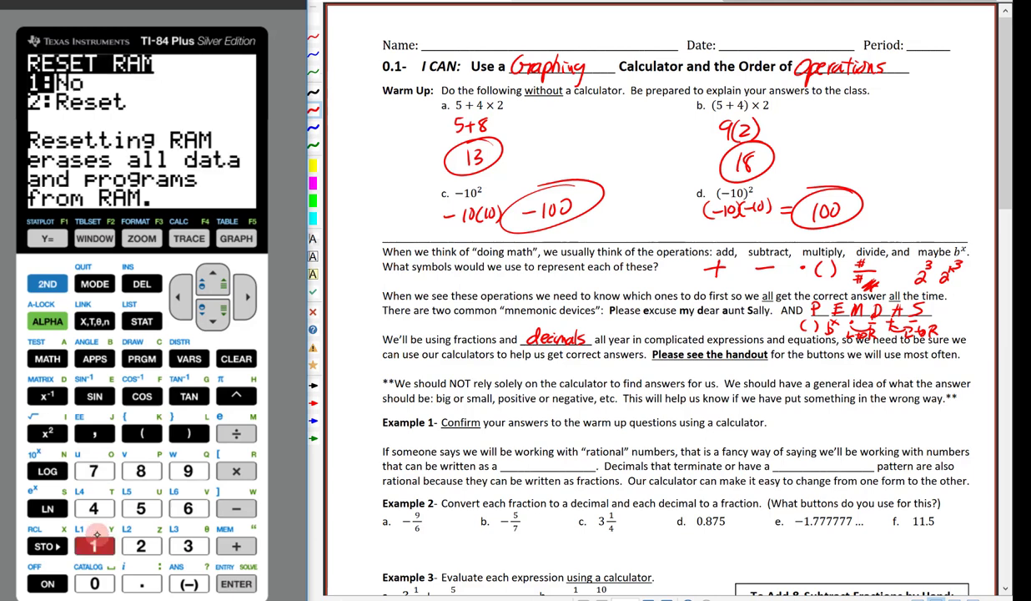
{"action": "left_click", "coordinate": [140, 544]}
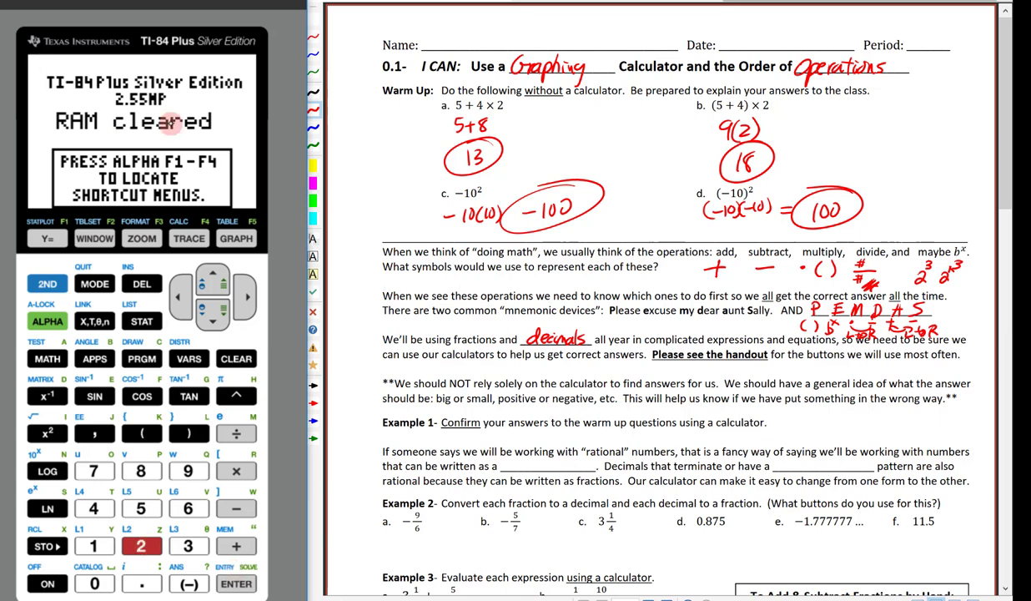
{"action": "left_click", "coordinate": [236, 358]}
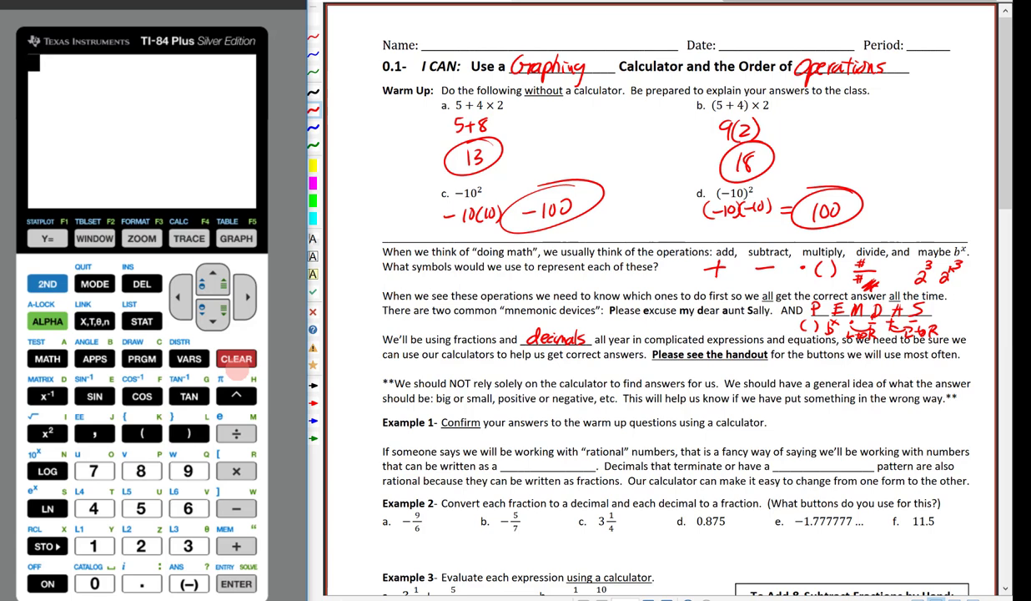
Step: Evaluate 5+4×2 on the calculator, getting 13
{"action": "left_click", "coordinate": [141, 508]}
{"action": "left_click", "coordinate": [236, 546]}
{"action": "left_click", "coordinate": [93, 508]}
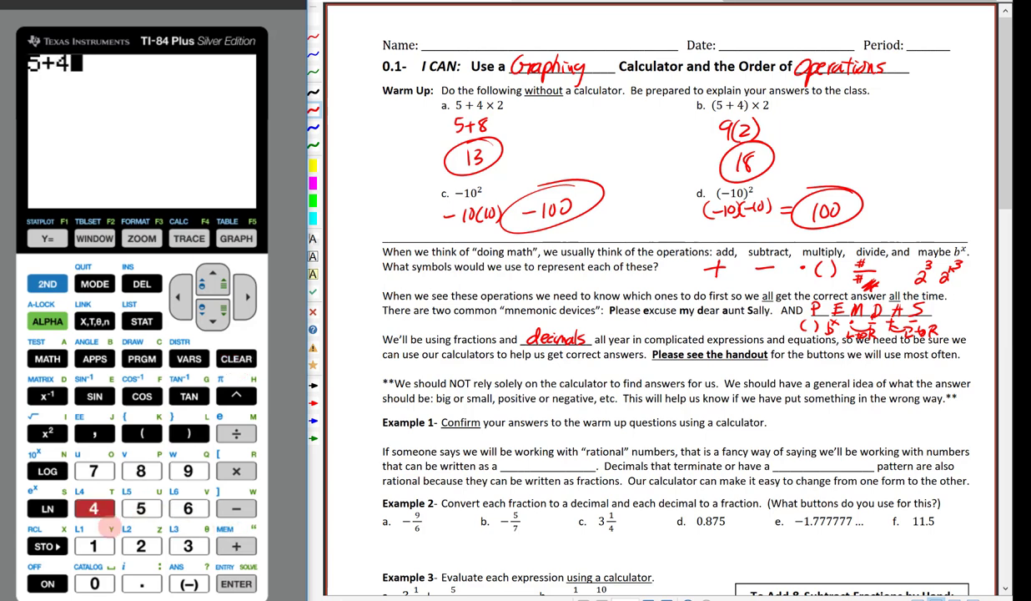
{"action": "left_click", "coordinate": [236, 470]}
{"action": "left_click", "coordinate": [140, 546]}
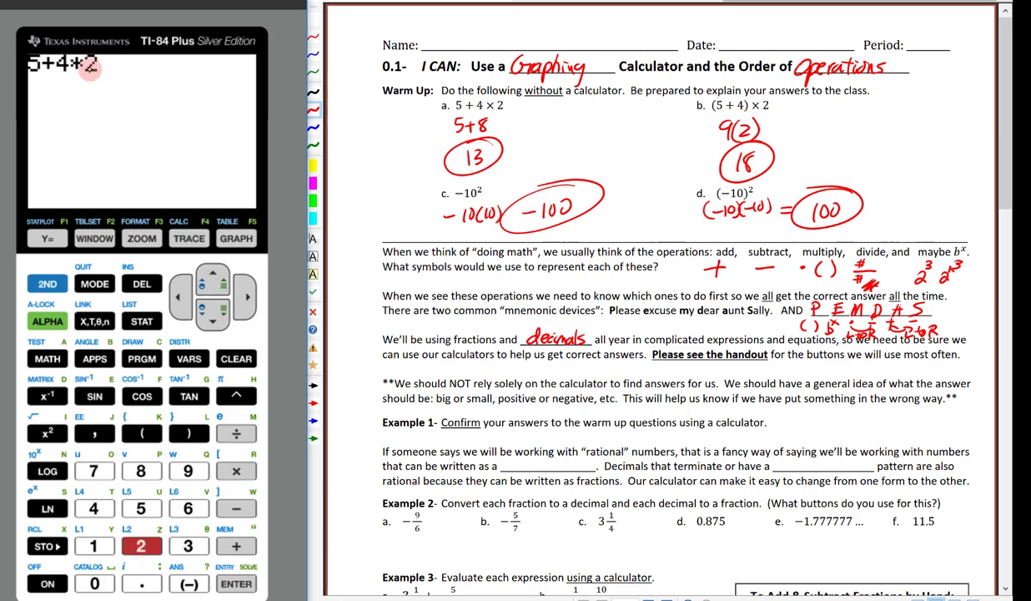
{"action": "left_click", "coordinate": [236, 583]}
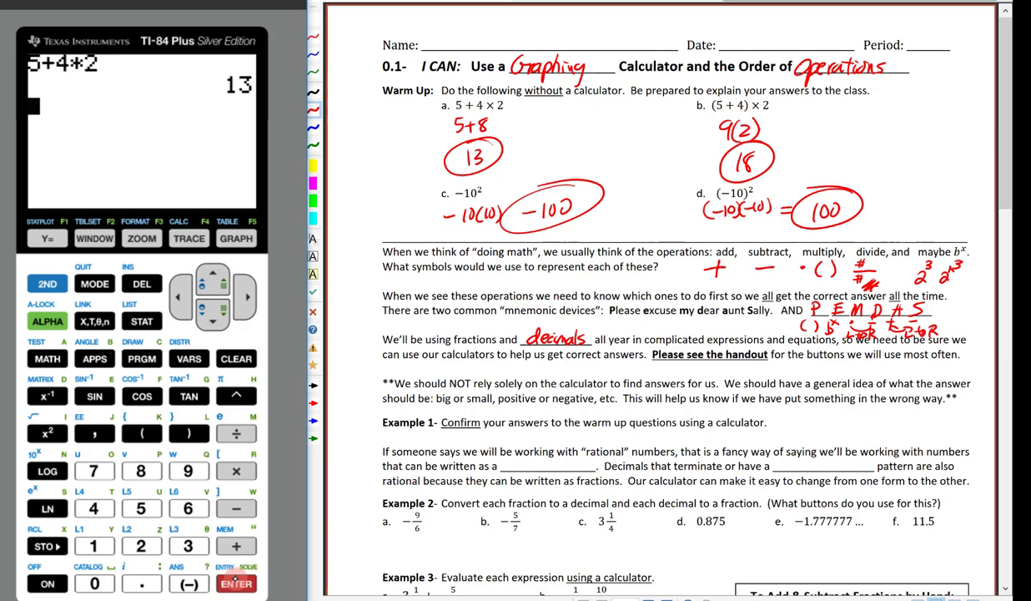
Step: Evaluate (5+4)×2 on the calculator, getting 18
{"action": "left_click", "coordinate": [144, 434]}
{"action": "left_click", "coordinate": [141, 508]}
{"action": "left_click", "coordinate": [236, 545]}
{"action": "left_click", "coordinate": [93, 508]}
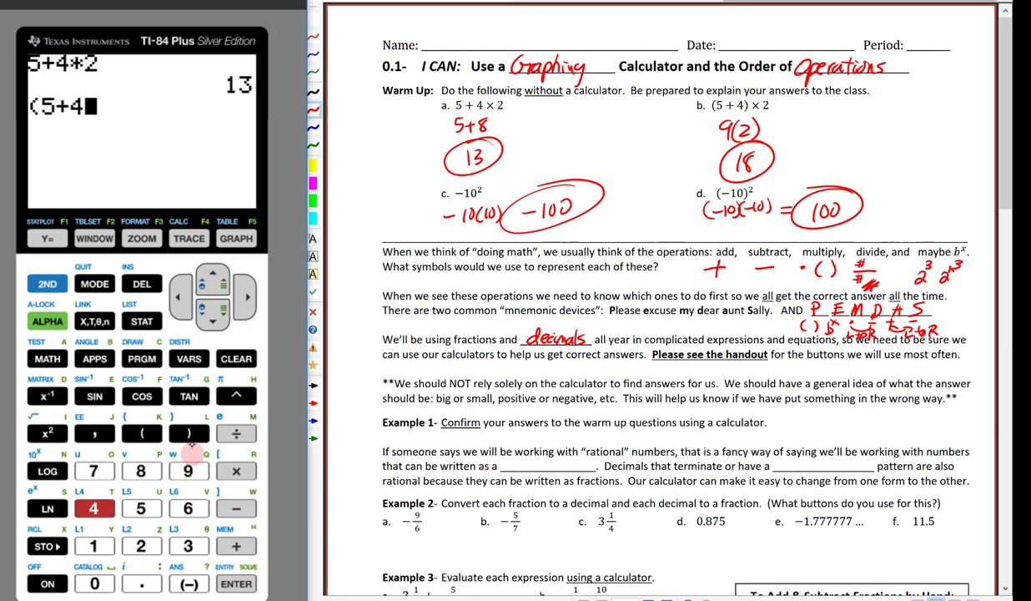
{"action": "left_click", "coordinate": [189, 433]}
{"action": "left_click", "coordinate": [219, 473]}
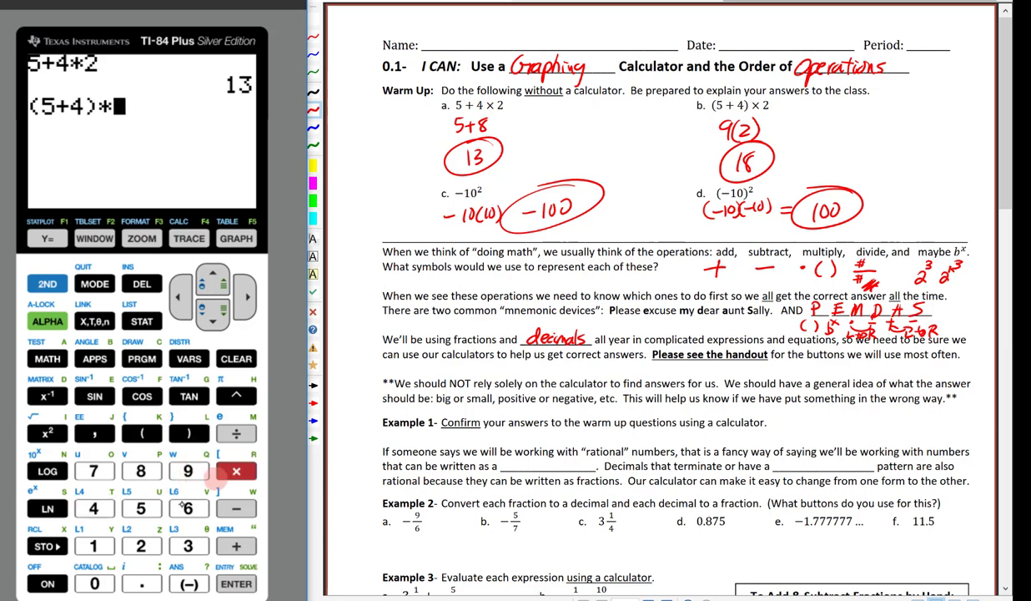
{"action": "left_click", "coordinate": [140, 545]}
{"action": "left_click", "coordinate": [236, 584]}
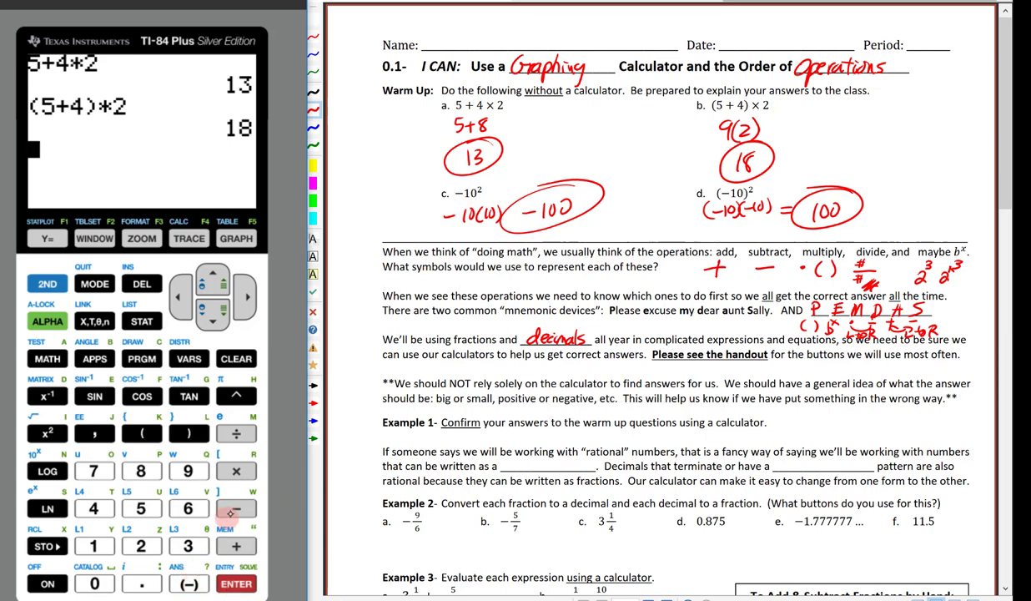
Step: Evaluate −10^2 with the power key, getting −100
{"action": "left_click", "coordinate": [188, 583]}
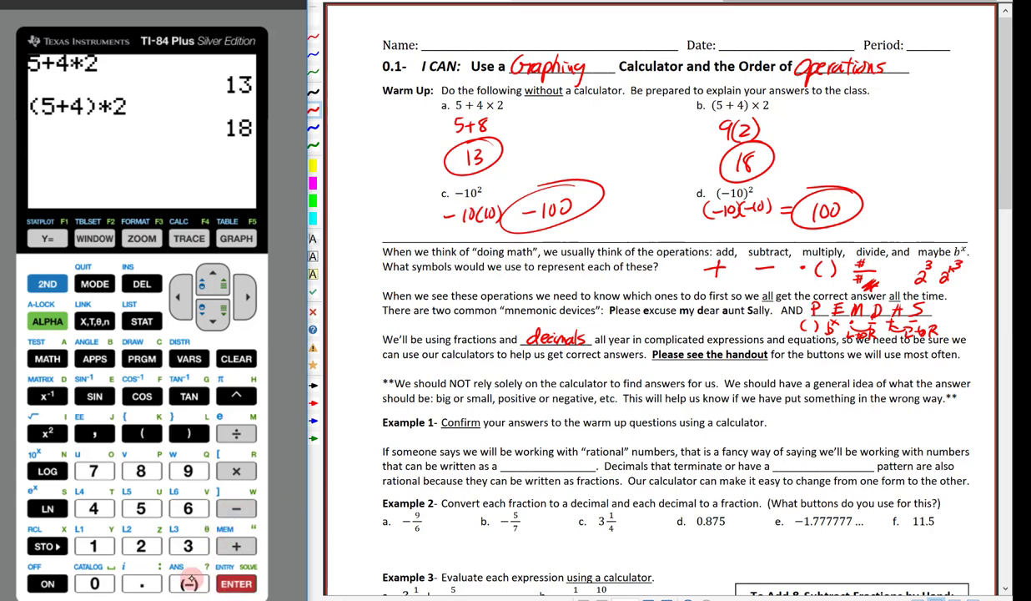
{"action": "left_click", "coordinate": [93, 546]}
{"action": "left_click", "coordinate": [94, 583]}
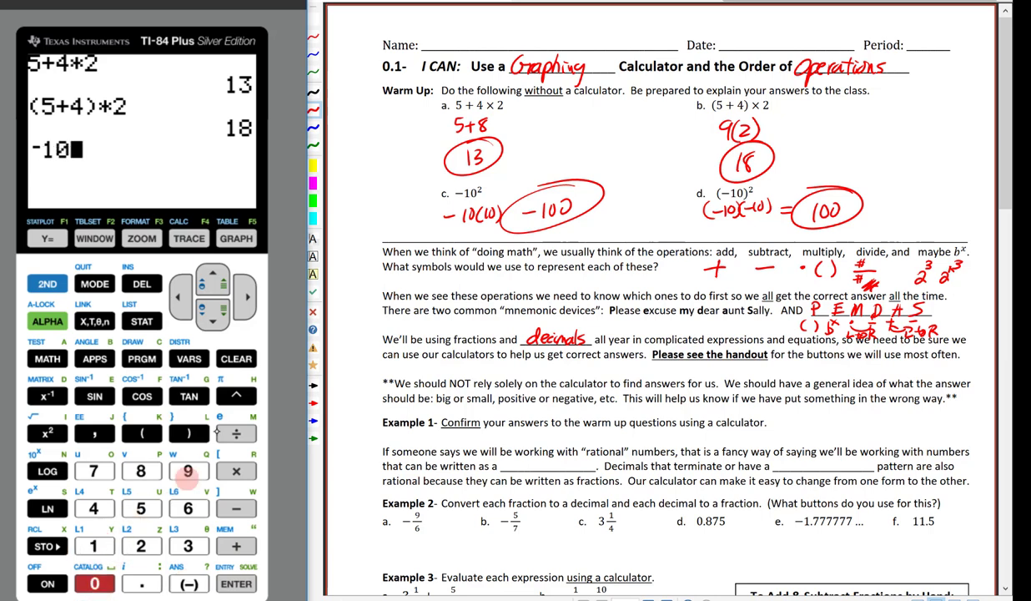
{"action": "left_click", "coordinate": [236, 395]}
{"action": "left_click", "coordinate": [141, 541]}
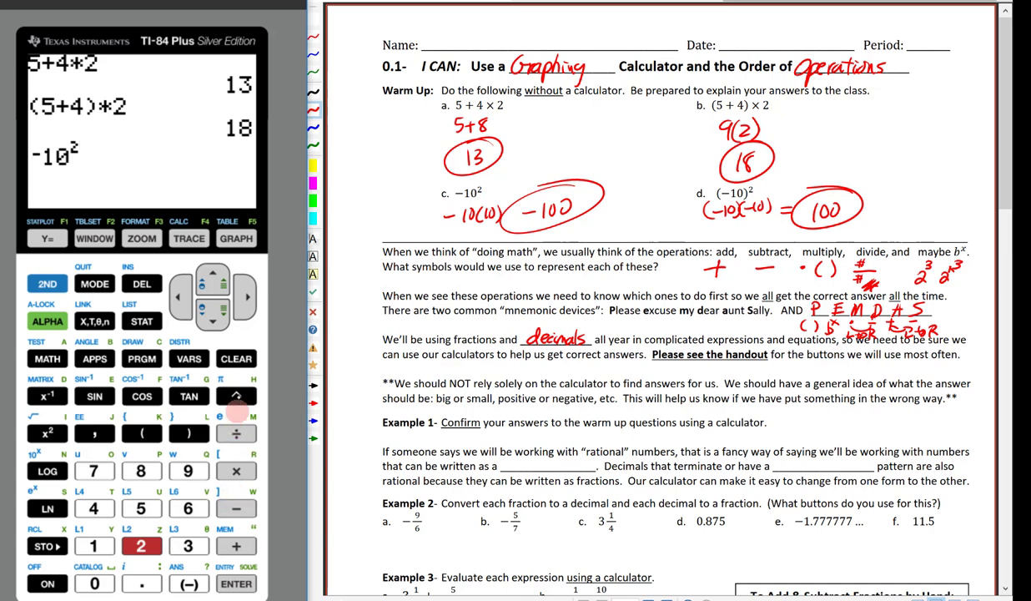
{"action": "left_click", "coordinate": [244, 297]}
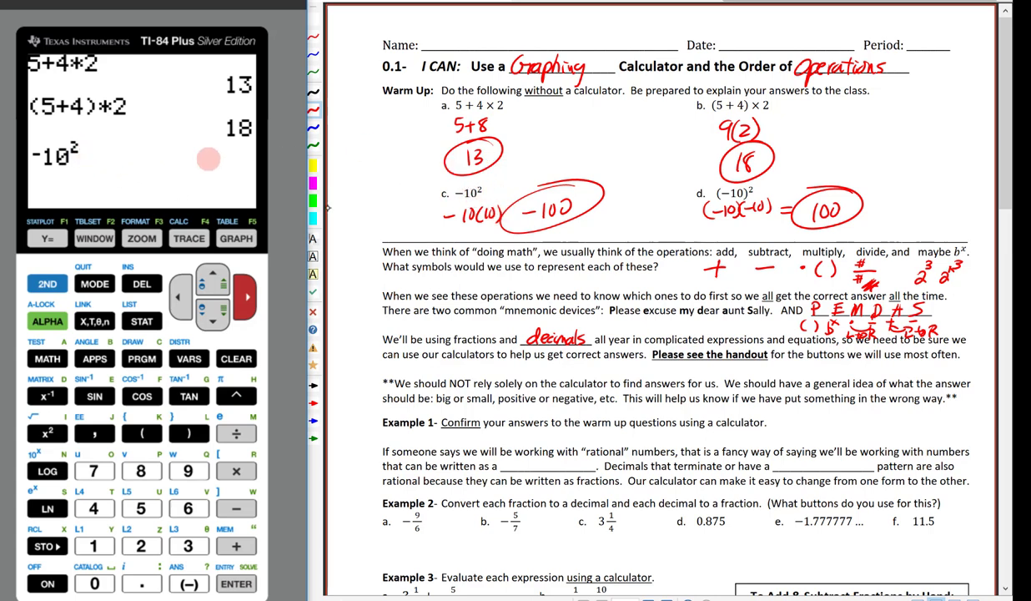
{"action": "left_click", "coordinate": [237, 582]}
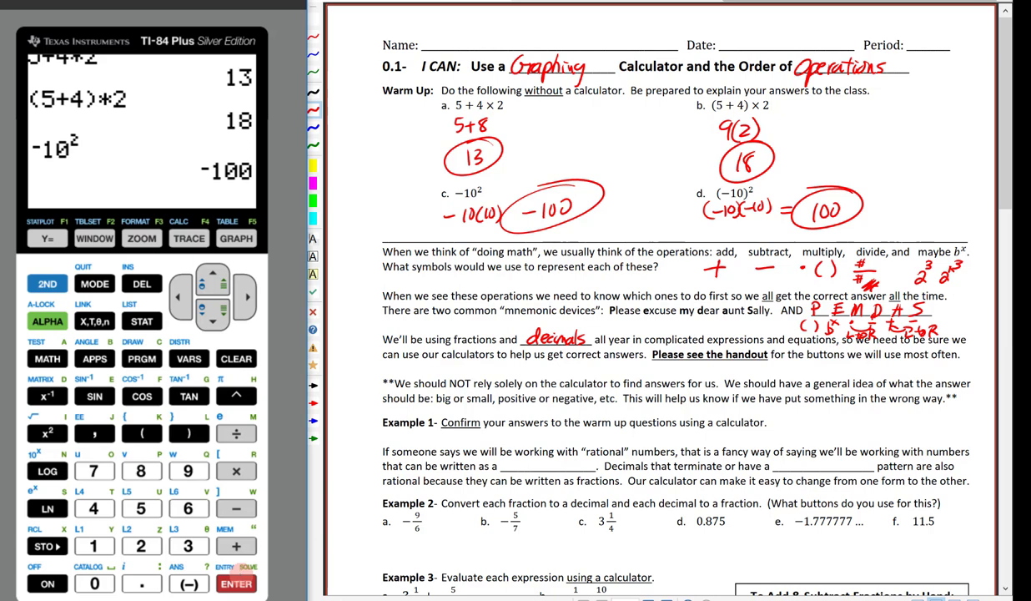
Step: Evaluate (−10)^2 with the power key, getting 100
{"action": "left_click", "coordinate": [152, 434]}
{"action": "left_click", "coordinate": [189, 583]}
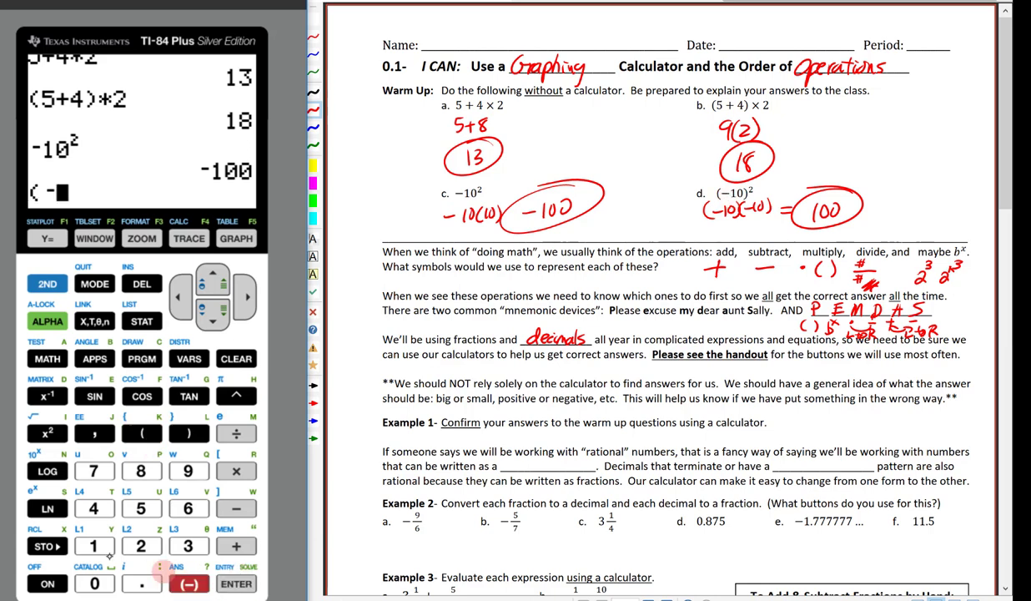
{"action": "left_click", "coordinate": [94, 545]}
{"action": "left_click", "coordinate": [95, 583]}
{"action": "left_click", "coordinate": [188, 433]}
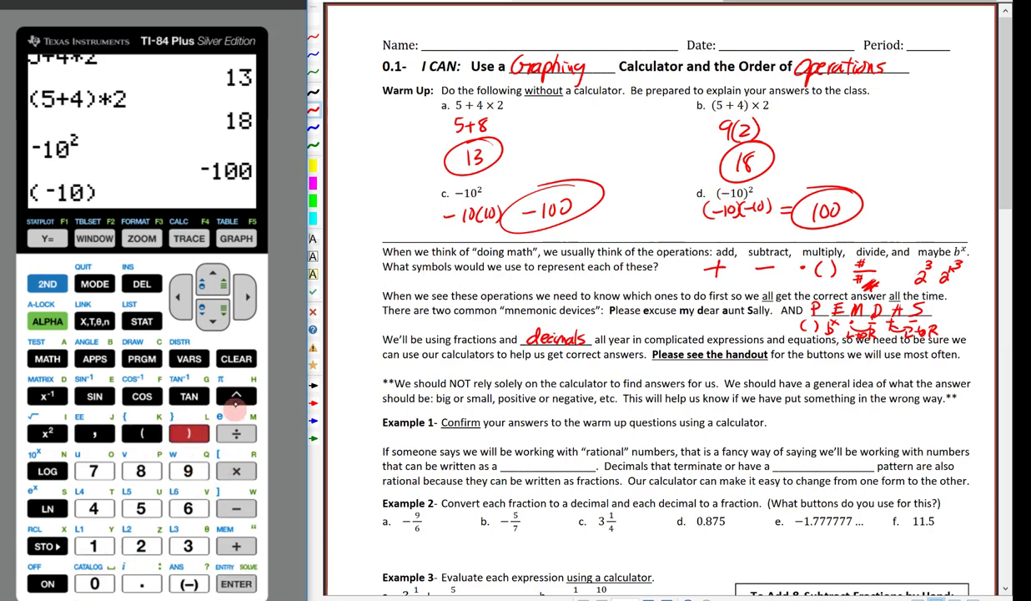
{"action": "left_click", "coordinate": [236, 395]}
{"action": "left_click", "coordinate": [140, 546]}
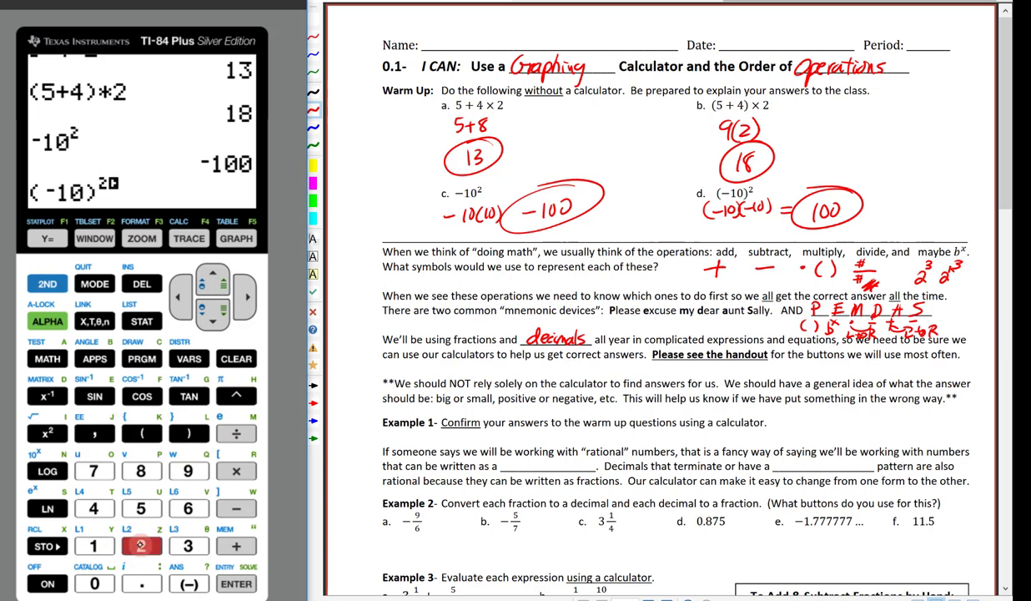
{"action": "left_click", "coordinate": [244, 296]}
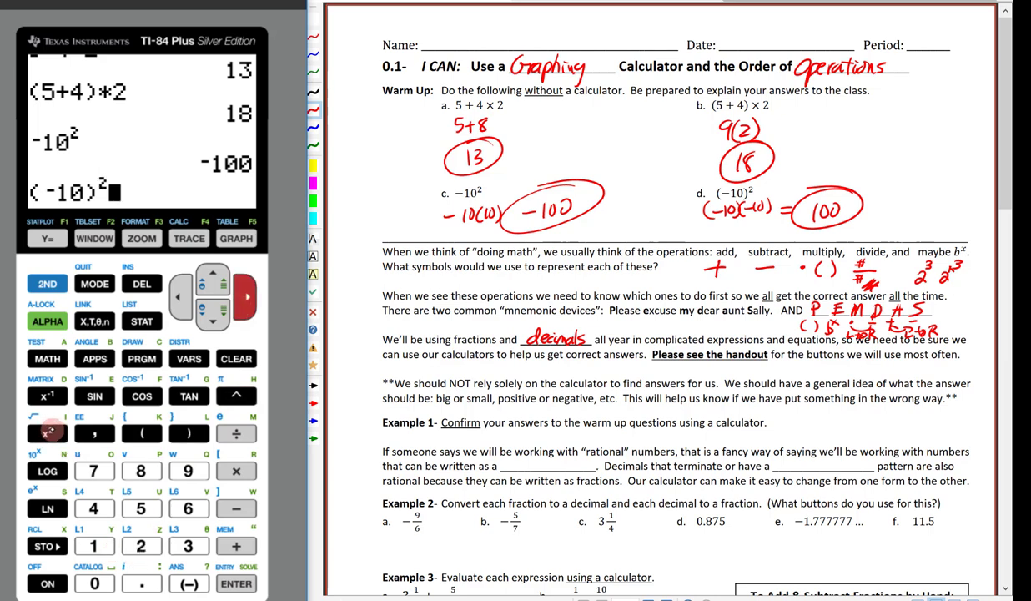
{"action": "left_click", "coordinate": [240, 581]}
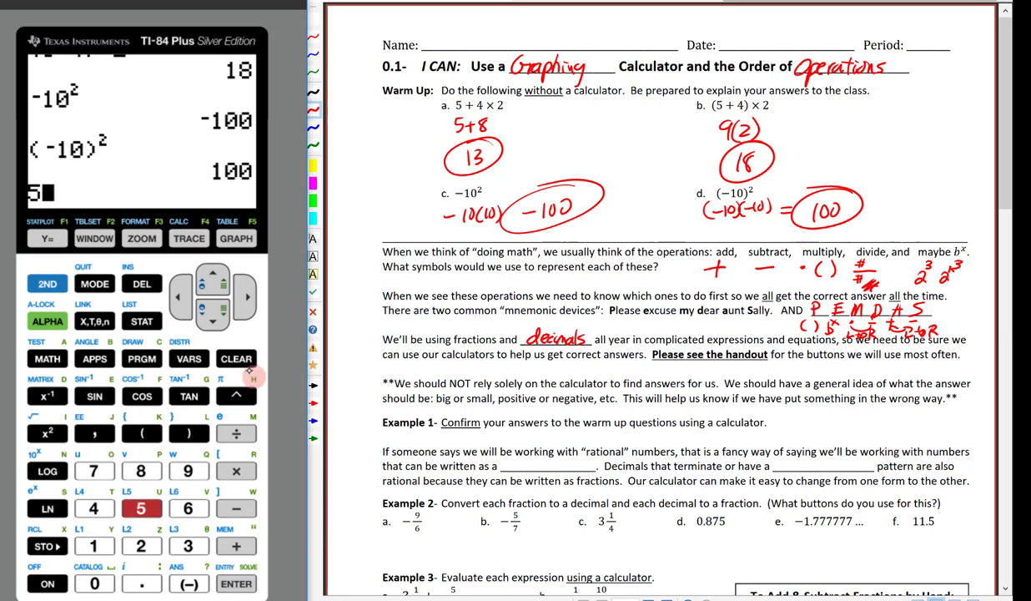
Step: Clear the screen, recompute −10 squared with the x² key (−100), then clear again
{"action": "left_click", "coordinate": [225, 358]}
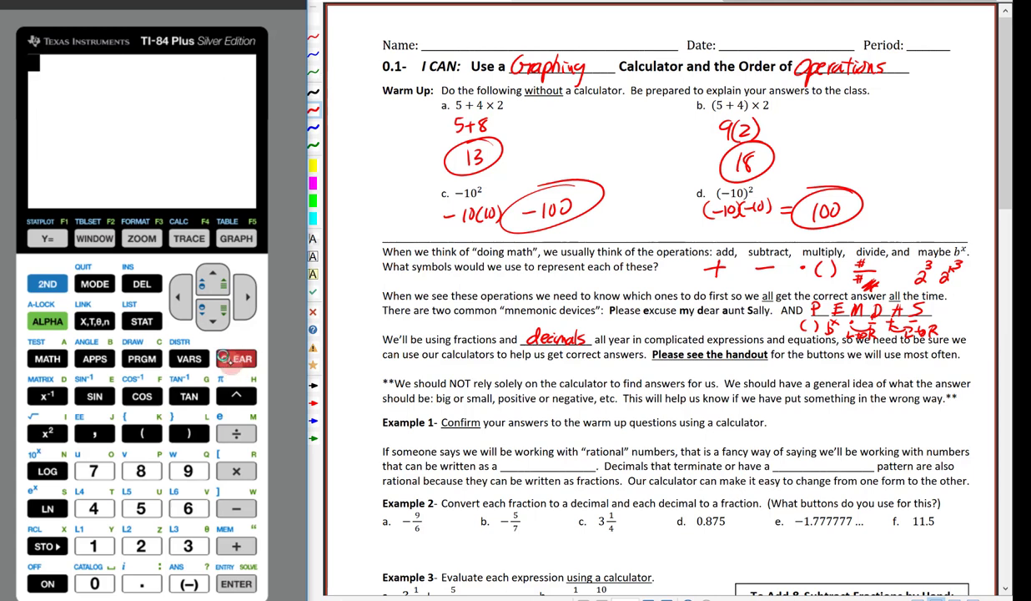
{"action": "left_click", "coordinate": [189, 583]}
{"action": "left_click", "coordinate": [94, 546]}
{"action": "left_click", "coordinate": [94, 583]}
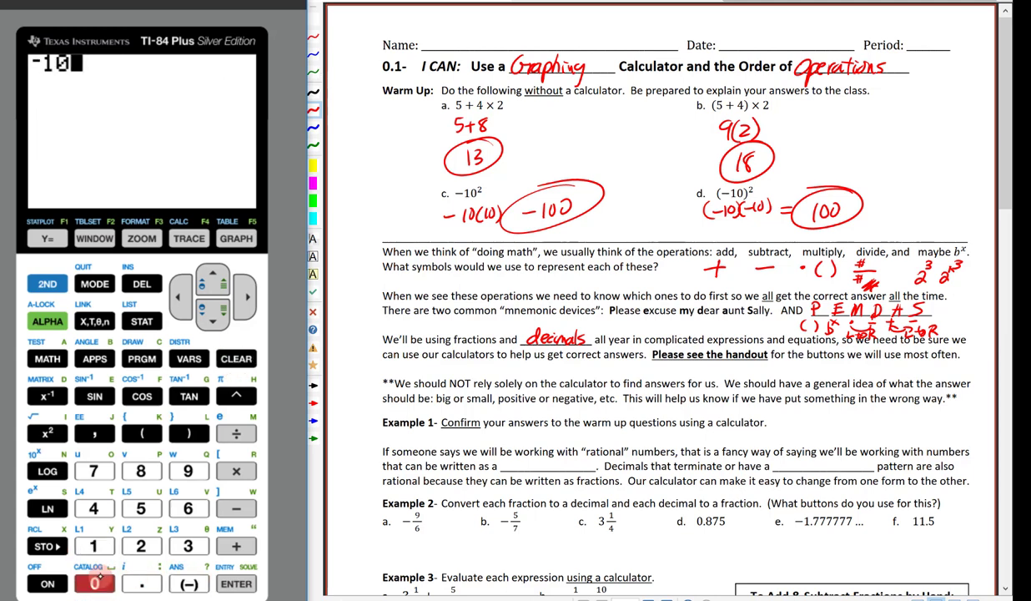
{"action": "left_click", "coordinate": [48, 433]}
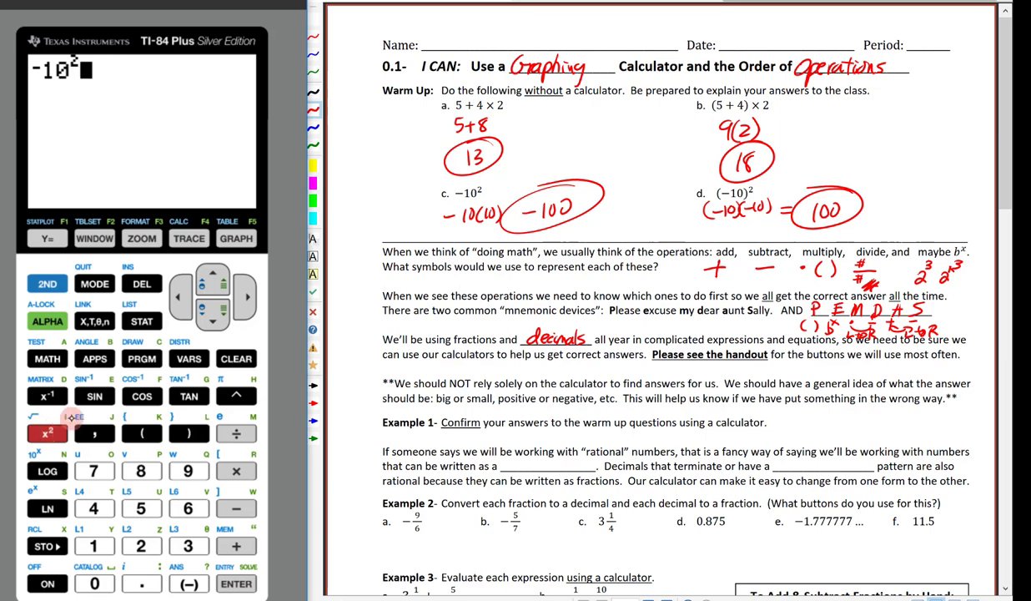
{"action": "left_click", "coordinate": [236, 584]}
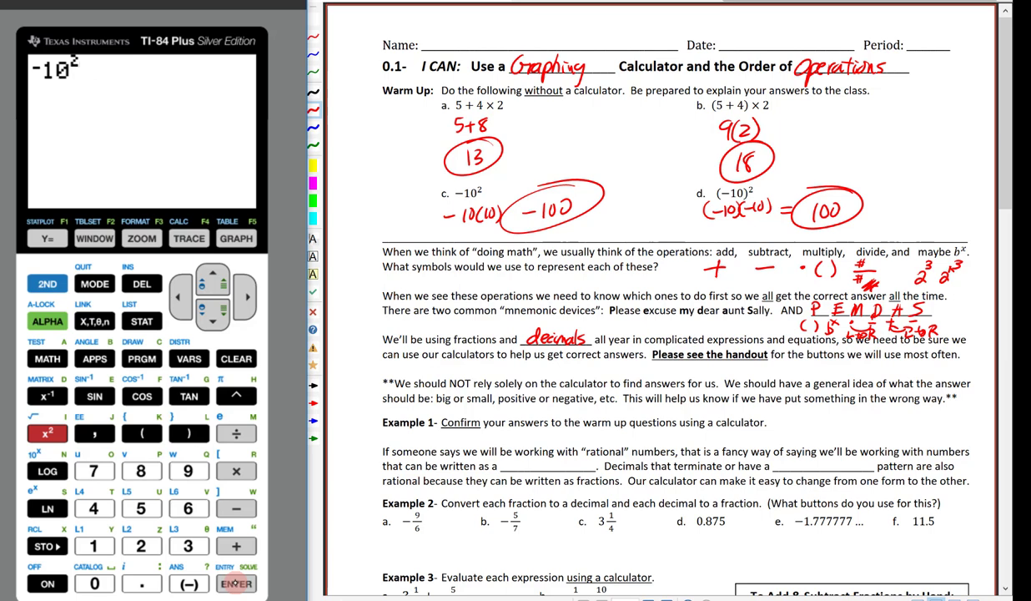
{"action": "left_click", "coordinate": [237, 584]}
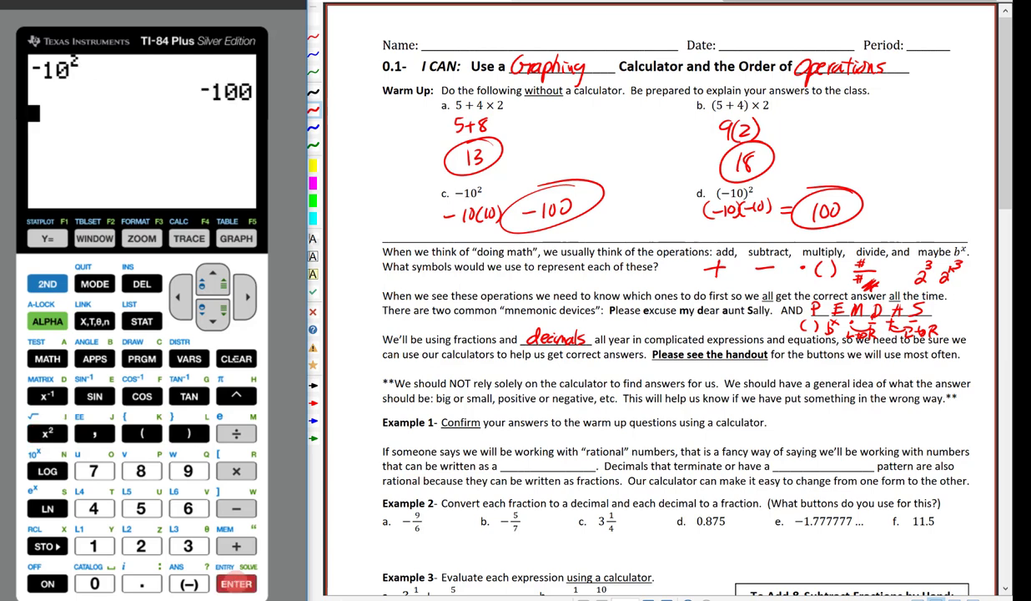
{"action": "left_click", "coordinate": [236, 359]}
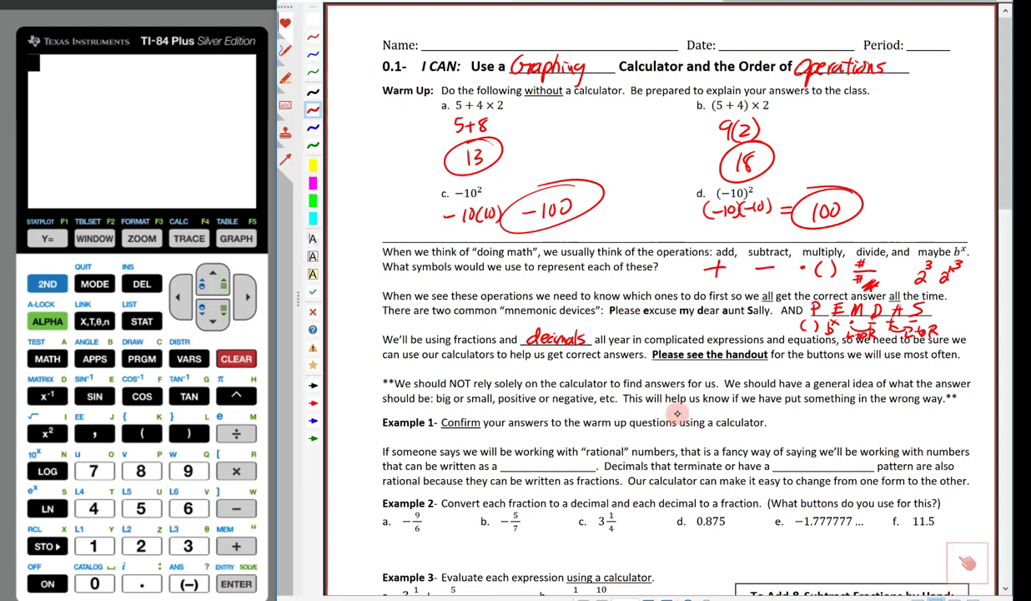
Step: Handwrite 'fractions' after 'written as a' and 'repeating' after 'terminate or have a' in red
{"action": "left_click_drag", "start_coordinate": [995, 92], "coordinate": [998, 265]}
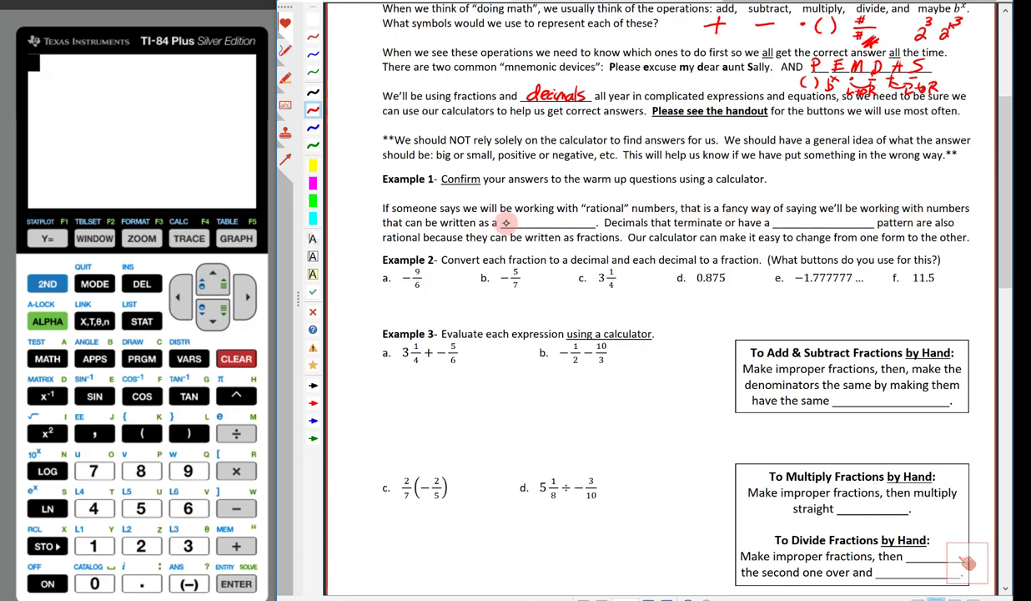
{"action": "left_click_drag", "start_coordinate": [511, 220], "coordinate": [574, 225]}
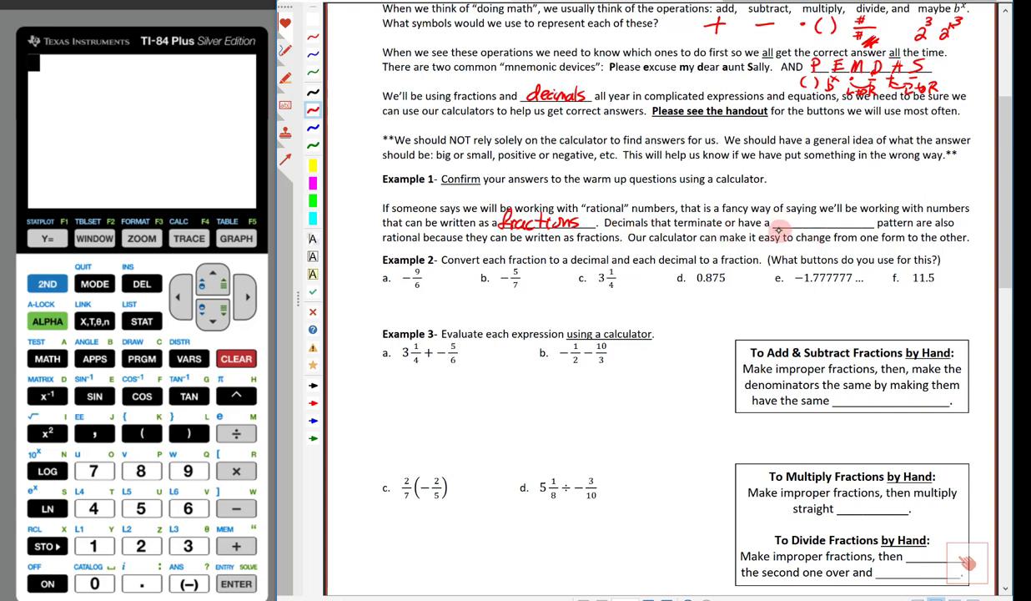
{"action": "left_click_drag", "start_coordinate": [773, 221], "coordinate": [829, 220]}
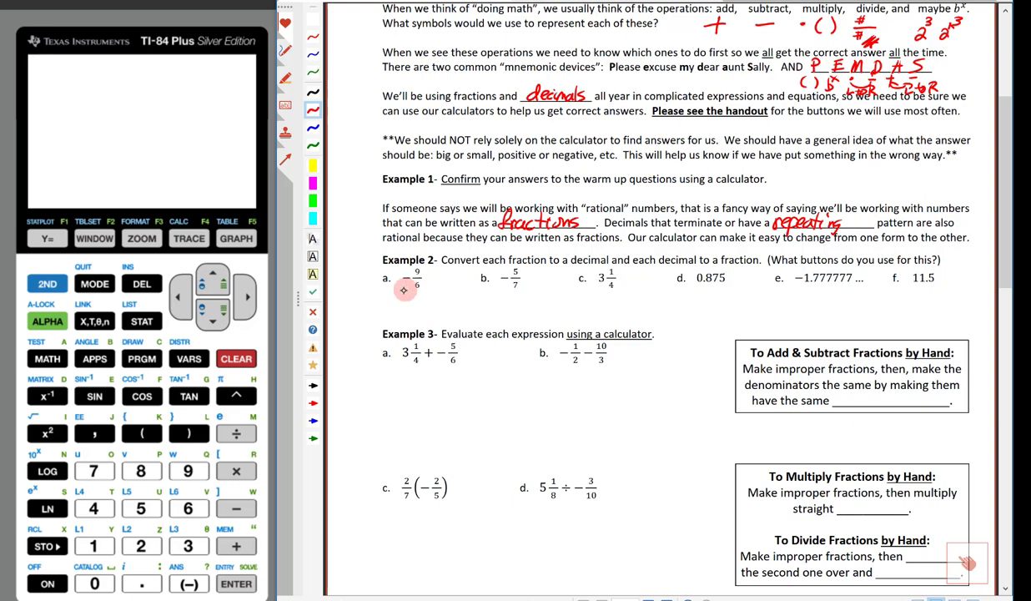
{"action": "left_click", "coordinate": [47, 322]}
Step: Evaluate −9/6 with the n/d fraction template, giving −3/2, and ink it under Example 2a
{"action": "left_click", "coordinate": [48, 238]}
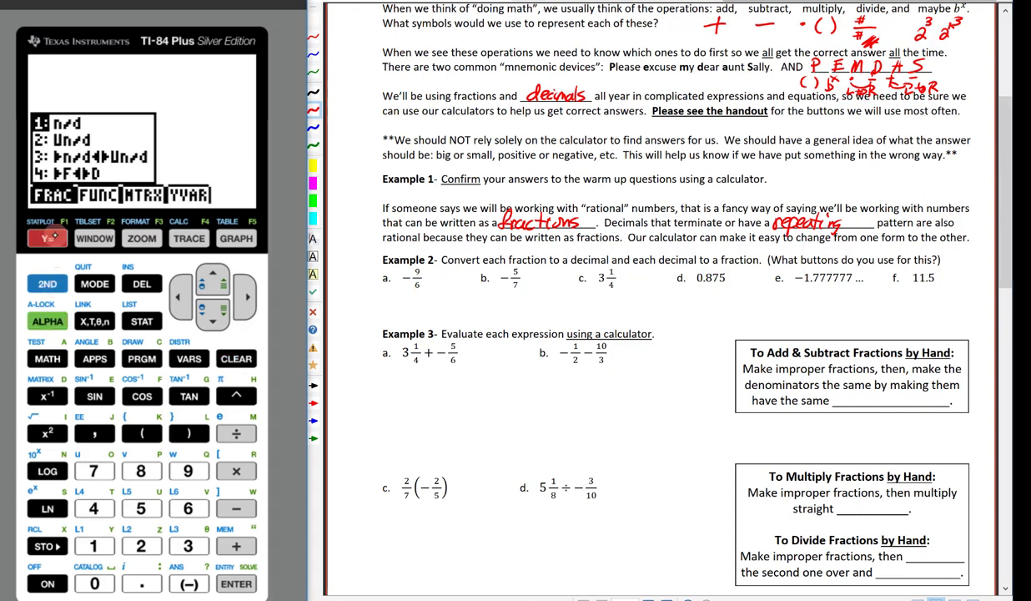
{"action": "left_click", "coordinate": [232, 577]}
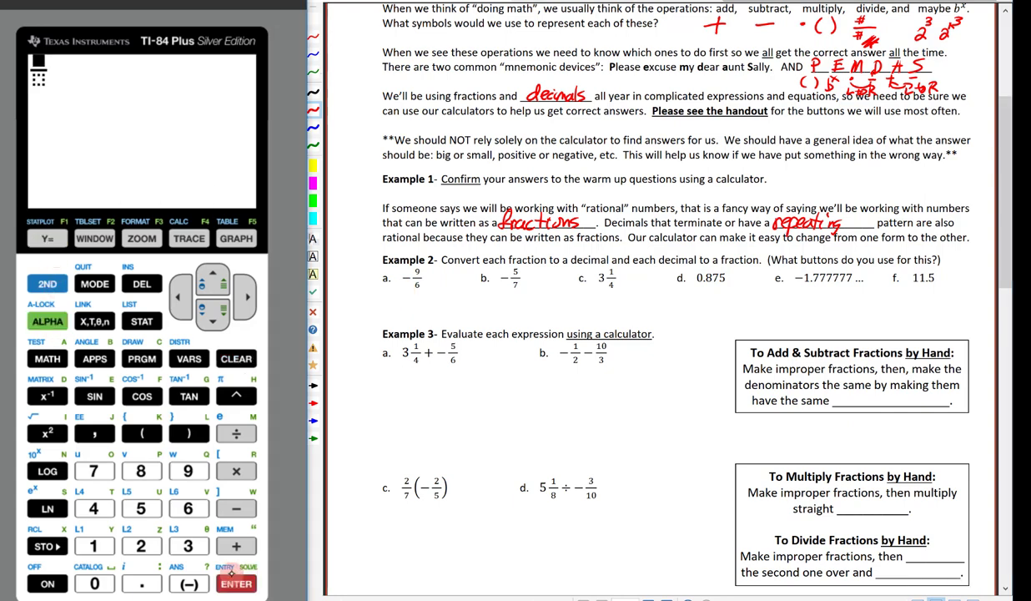
{"action": "left_click", "coordinate": [188, 581]}
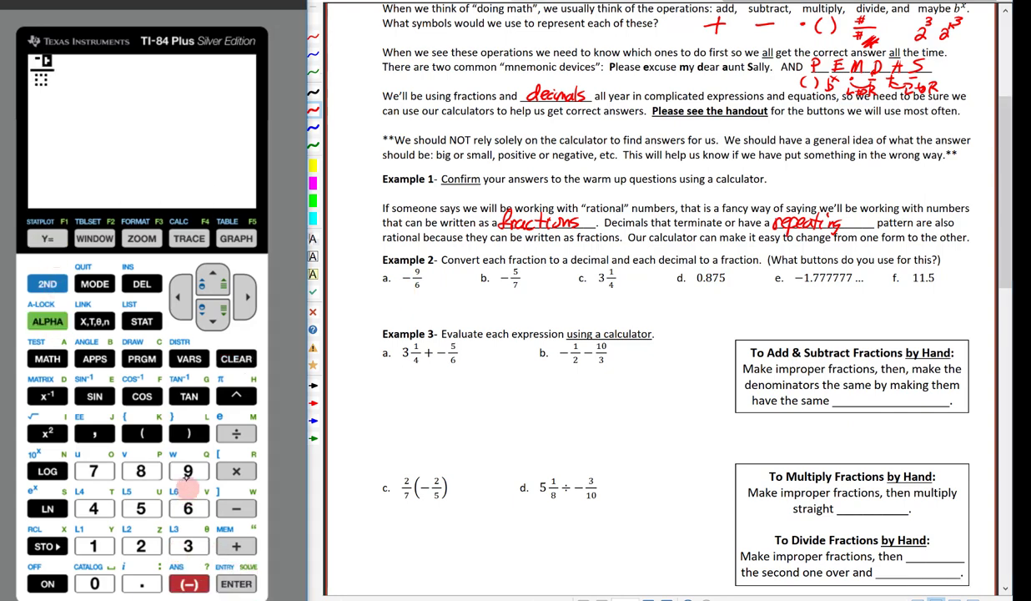
{"action": "left_click", "coordinate": [188, 469]}
{"action": "left_click", "coordinate": [212, 310]}
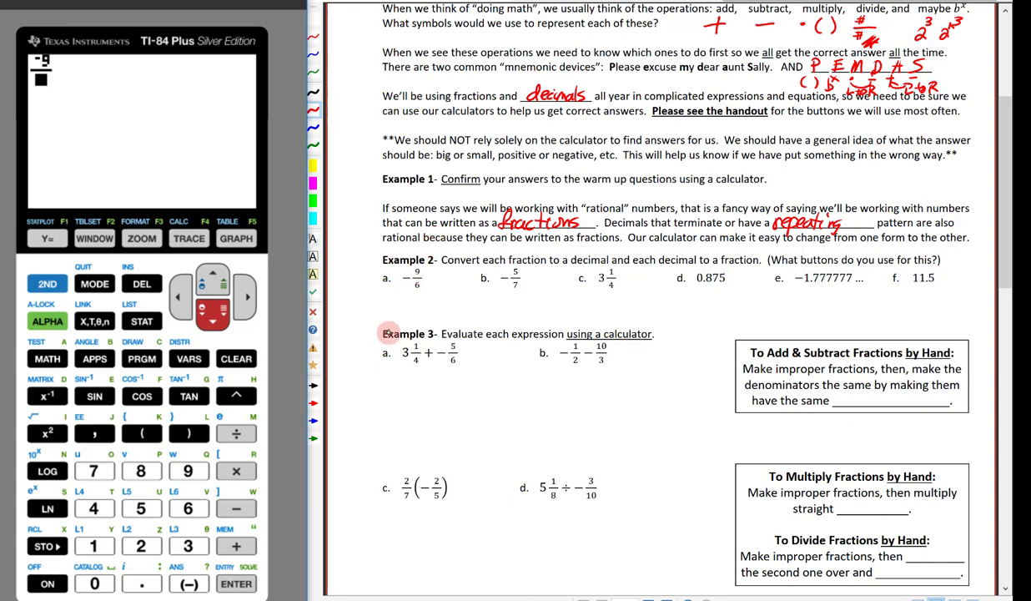
{"action": "left_click", "coordinate": [188, 506]}
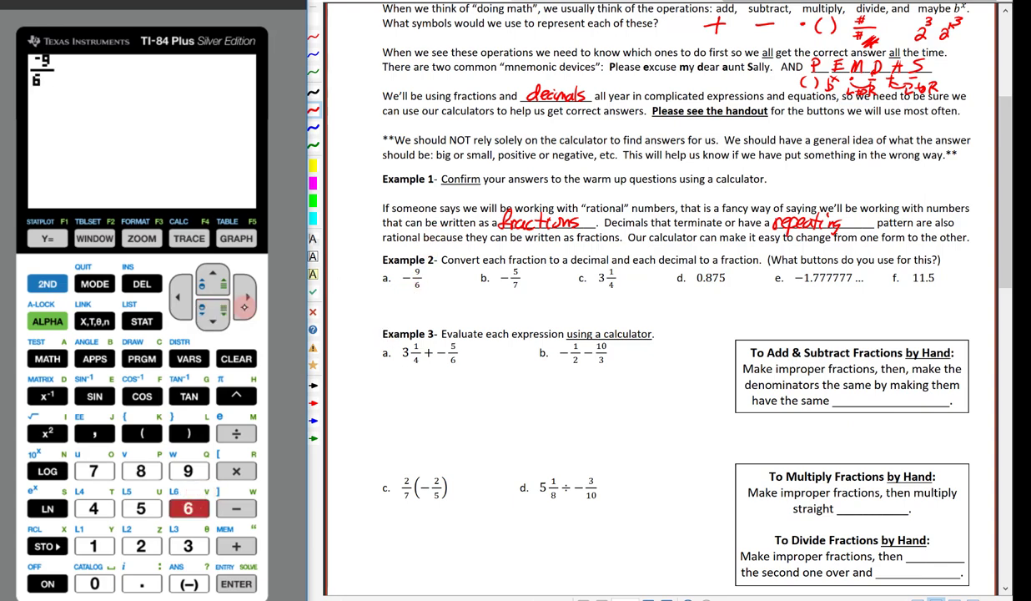
{"action": "left_click", "coordinate": [244, 302]}
{"action": "left_click", "coordinate": [234, 582]}
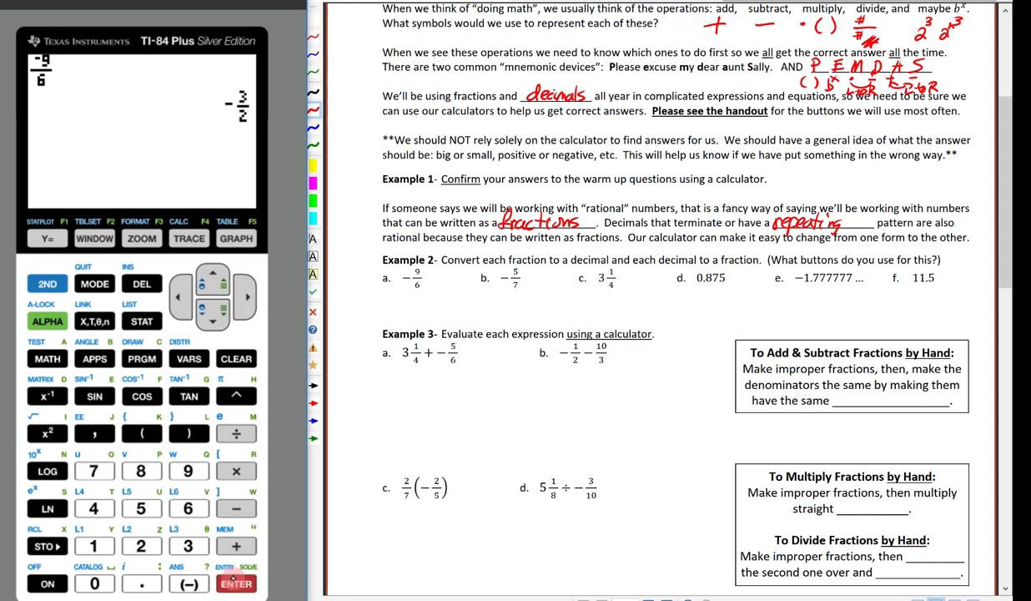
{"action": "mouse_move", "coordinate": [421, 297]}
{"action": "left_mouse_down"}
{"action": "mouse_move", "coordinate": [444, 295]}
{"action": "mouse_move", "coordinate": [421, 288]}
{"action": "mouse_move", "coordinate": [426, 305]}
{"action": "mouse_move", "coordinate": [453, 318]}
{"action": "mouse_move", "coordinate": [414, 282]}
{"action": "left_mouse_up"}
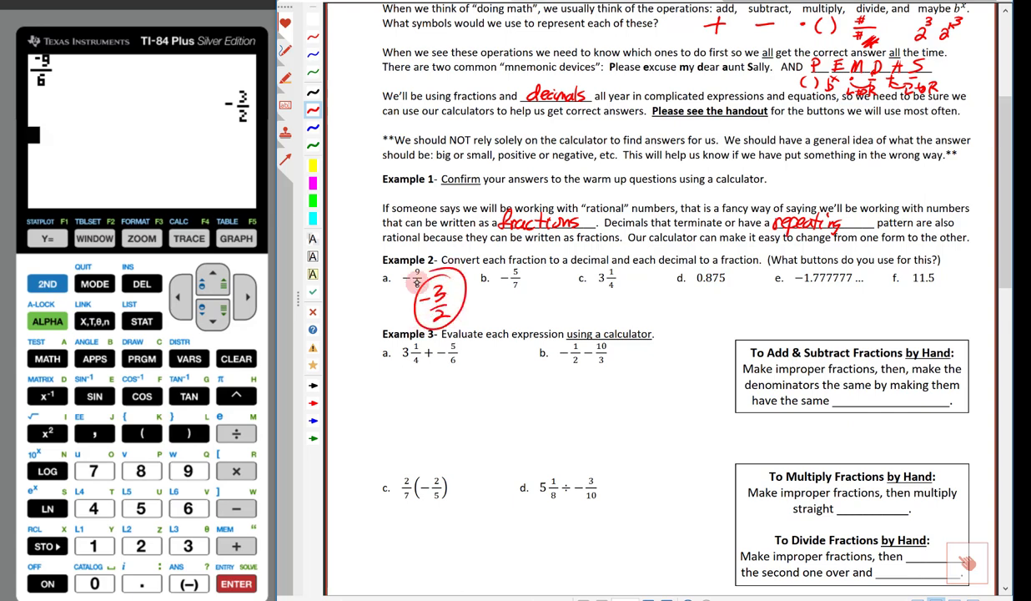
Step: Compute −9÷6 as −1.5, then convert it back to −3/2 with MATH ▶Frac
{"action": "left_click", "coordinate": [189, 583]}
{"action": "left_click", "coordinate": [187, 470]}
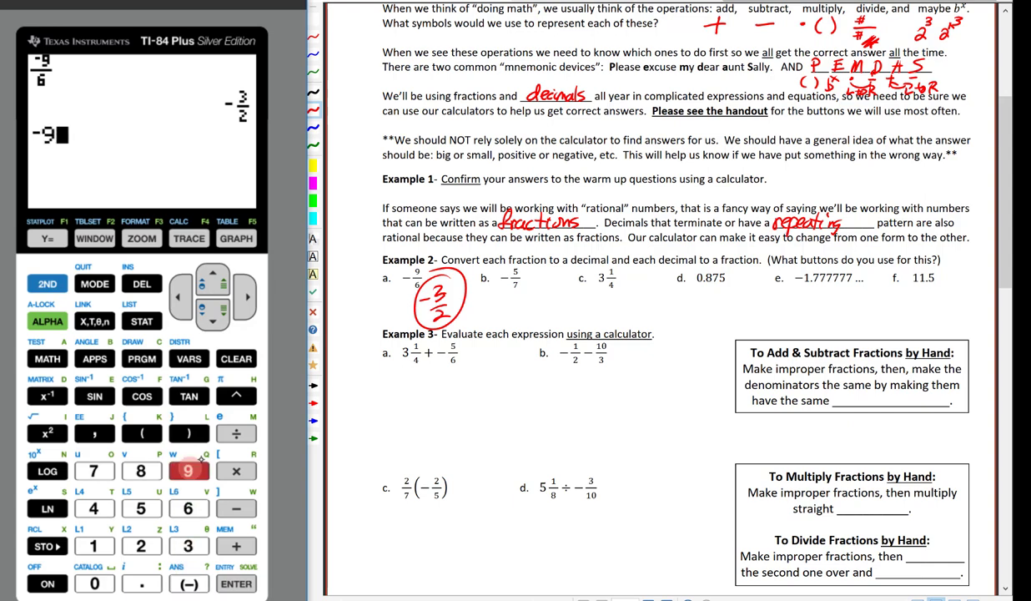
{"action": "left_click", "coordinate": [235, 433]}
{"action": "left_click", "coordinate": [187, 508]}
{"action": "left_click", "coordinate": [237, 575]}
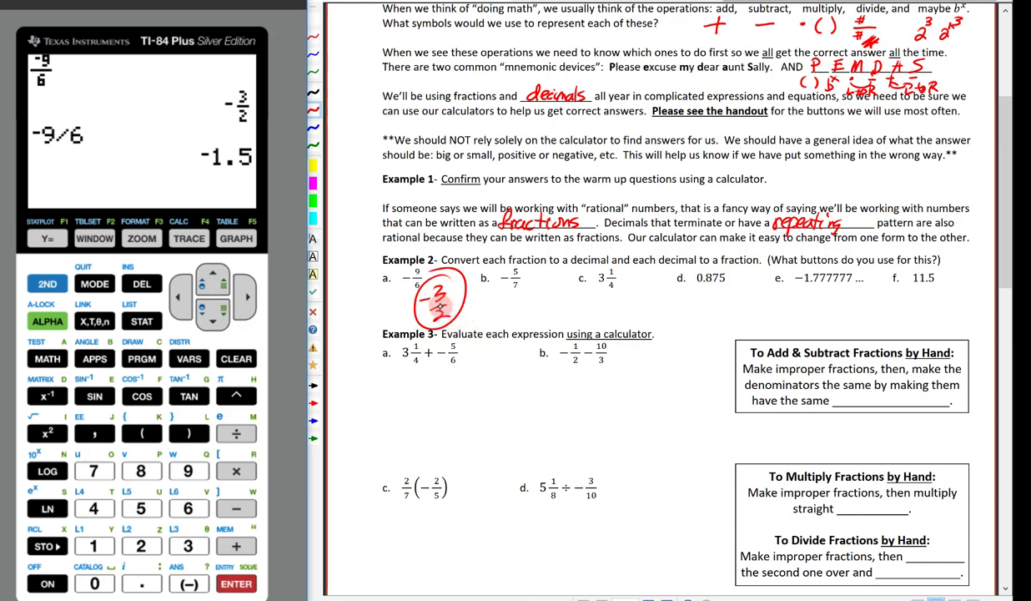
{"action": "left_click", "coordinate": [47, 359]}
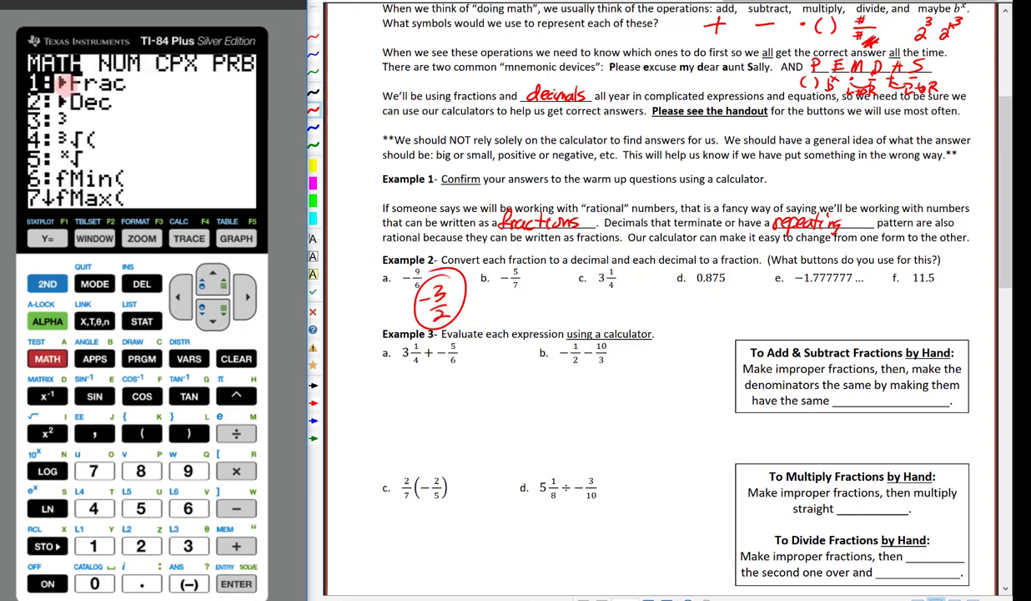
{"action": "left_click", "coordinate": [84, 88]}
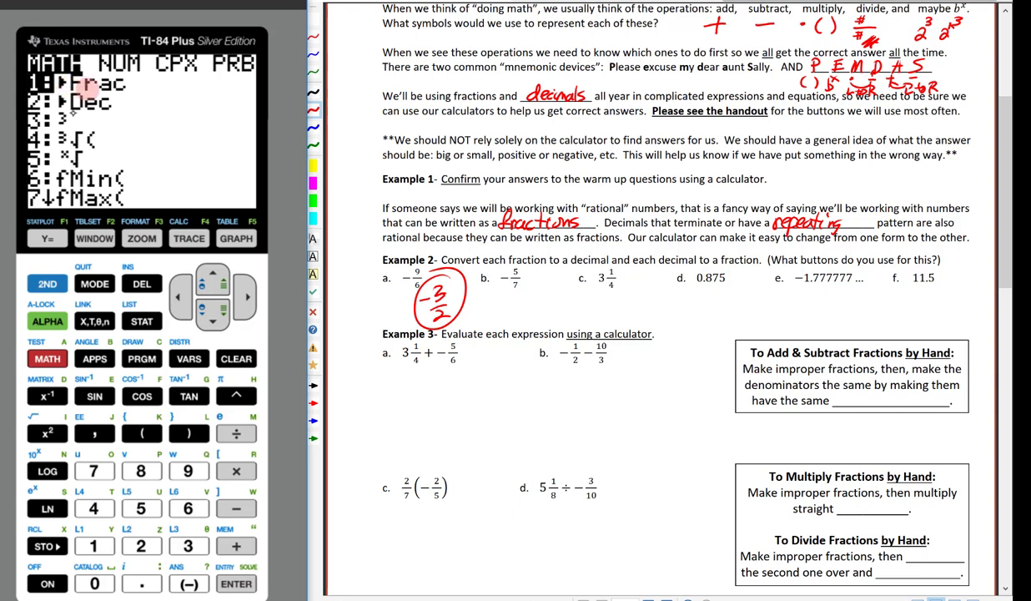
{"action": "left_click", "coordinate": [37, 90]}
{"action": "left_click", "coordinate": [50, 359]}
{"action": "left_click", "coordinate": [67, 109]}
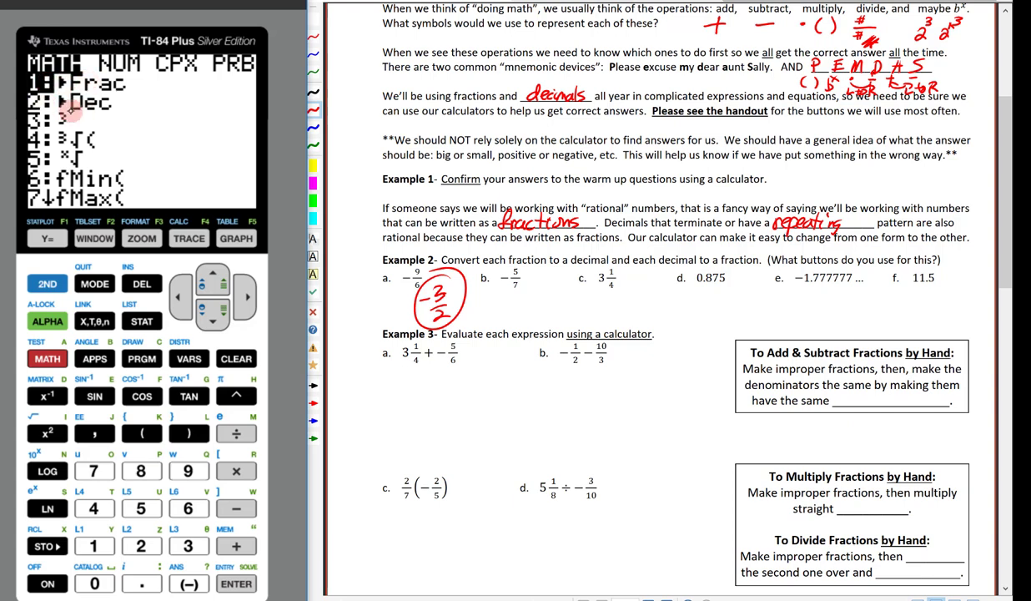
{"action": "left_click", "coordinate": [236, 583]}
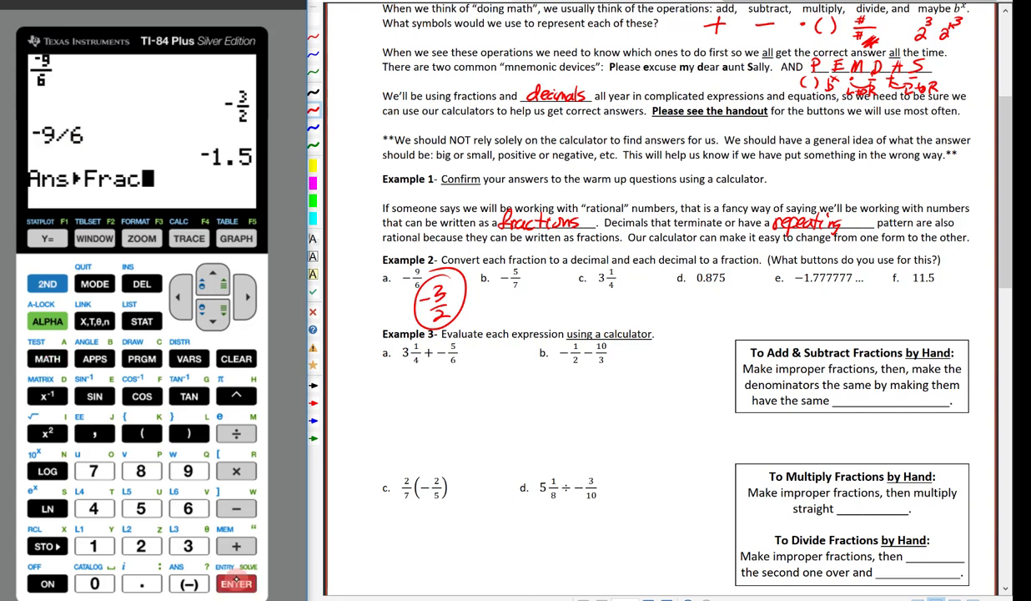
{"action": "left_click", "coordinate": [236, 583]}
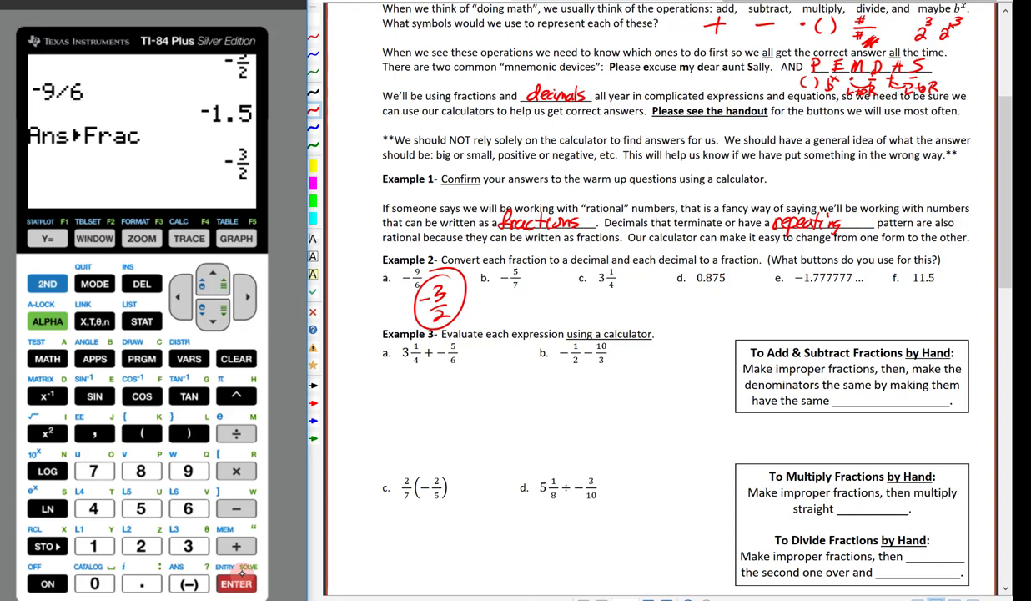
Step: Erase the −3/2 ink and write −1.5 under Example 2a instead
{"action": "left_click", "coordinate": [511, 281]}
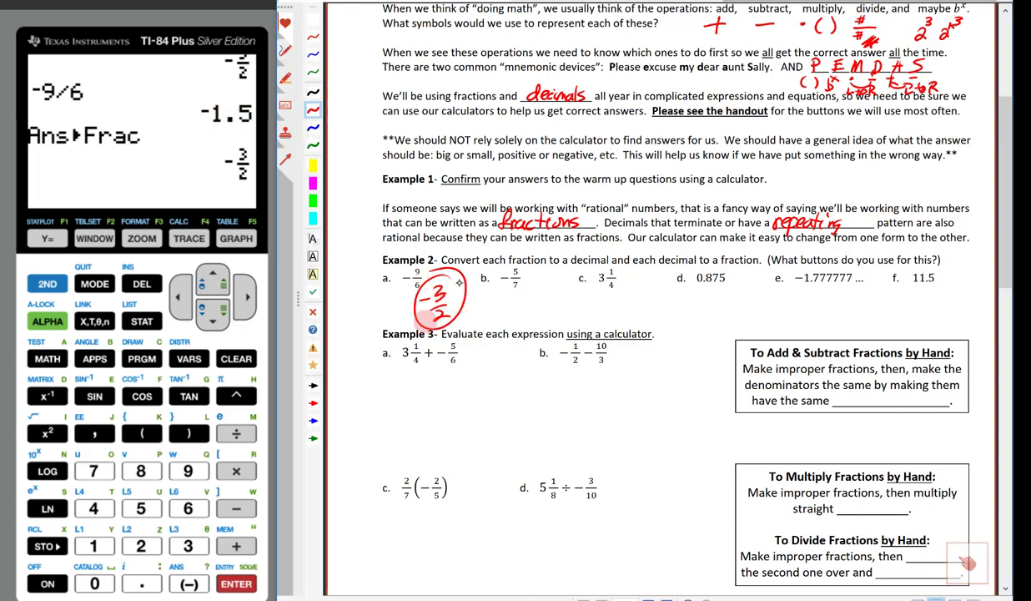
{"action": "left_click", "coordinate": [446, 288]}
{"action": "mouse_move", "coordinate": [406, 308]}
{"action": "left_mouse_down"}
{"action": "mouse_move", "coordinate": [448, 307]}
{"action": "mouse_move", "coordinate": [474, 290]}
{"action": "mouse_move", "coordinate": [415, 282]}
{"action": "left_mouse_up"}
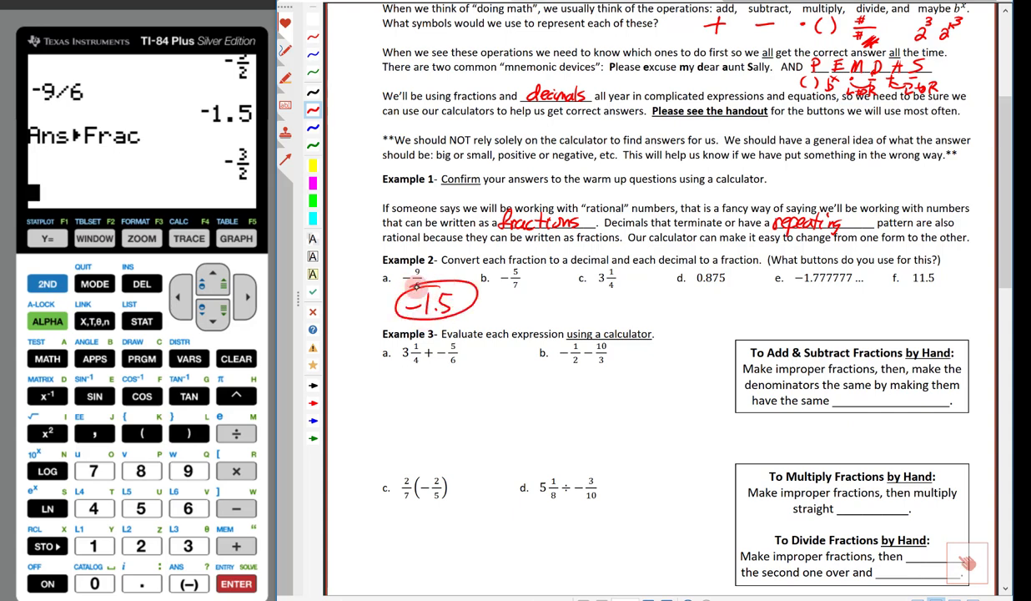
Step: Compute −5÷7 as −.7142857143 and write ≈ −.71 circled in red under Example 2b
{"action": "left_click", "coordinate": [188, 582]}
{"action": "left_click", "coordinate": [141, 508]}
{"action": "left_click", "coordinate": [236, 433]}
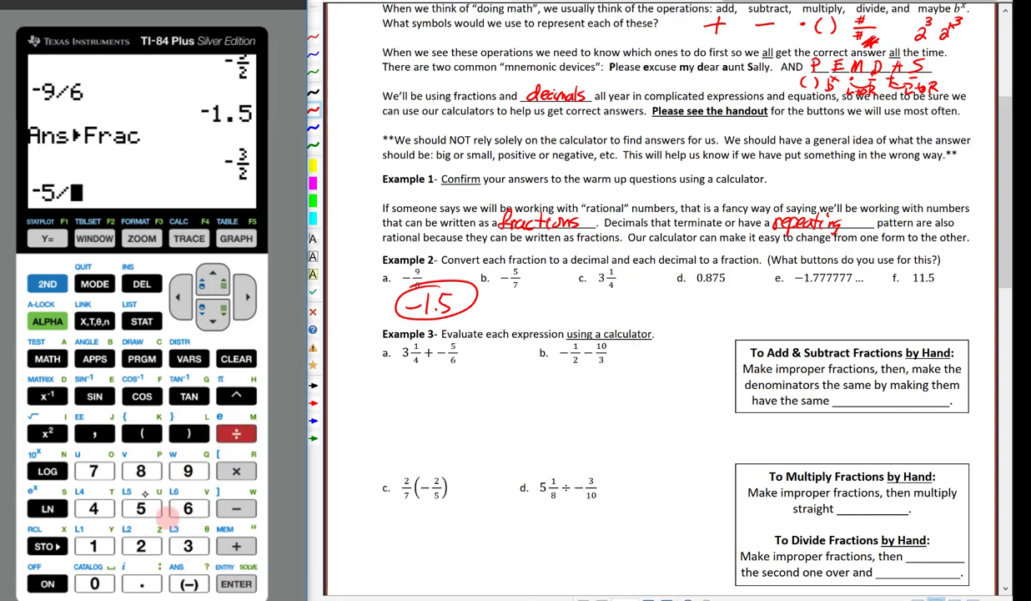
{"action": "left_click", "coordinate": [94, 470]}
{"action": "left_click", "coordinate": [236, 583]}
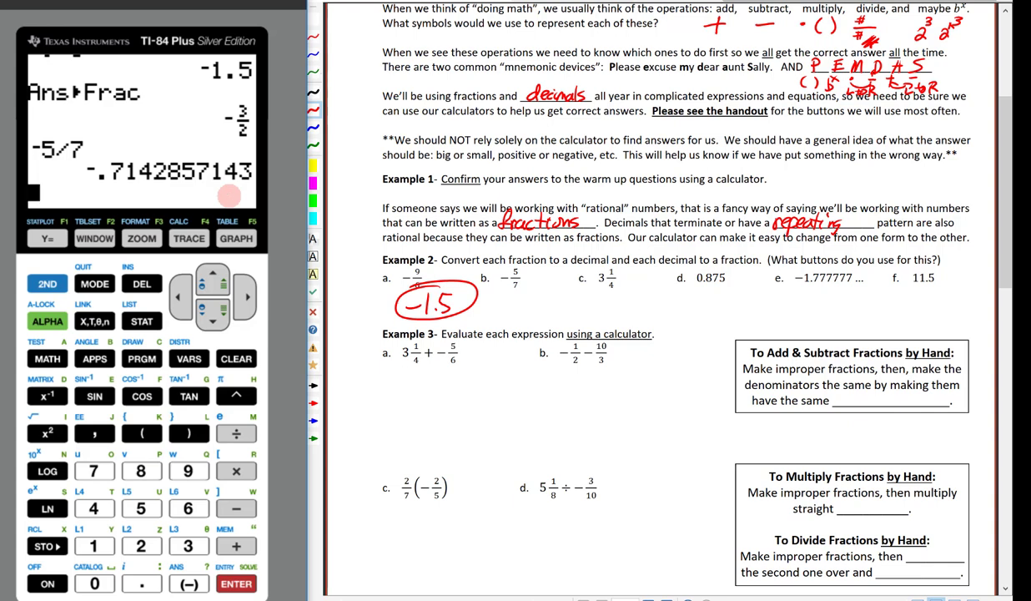
{"action": "mouse_move", "coordinate": [499, 307]}
{"action": "left_mouse_down"}
{"action": "mouse_move", "coordinate": [552, 307]}
{"action": "mouse_move", "coordinate": [485, 312]}
{"action": "left_mouse_up"}
{"action": "left_click", "coordinate": [510, 312]}
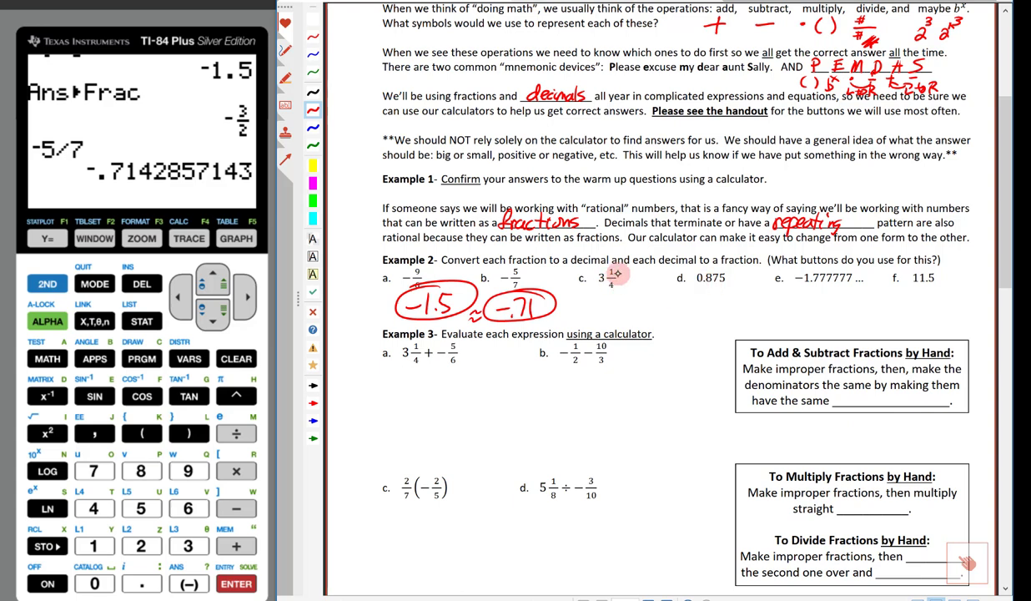
Step: Enter 3 1/4 with the mixed-number template and evaluate it to 13/4
{"action": "left_click", "coordinate": [51, 309]}
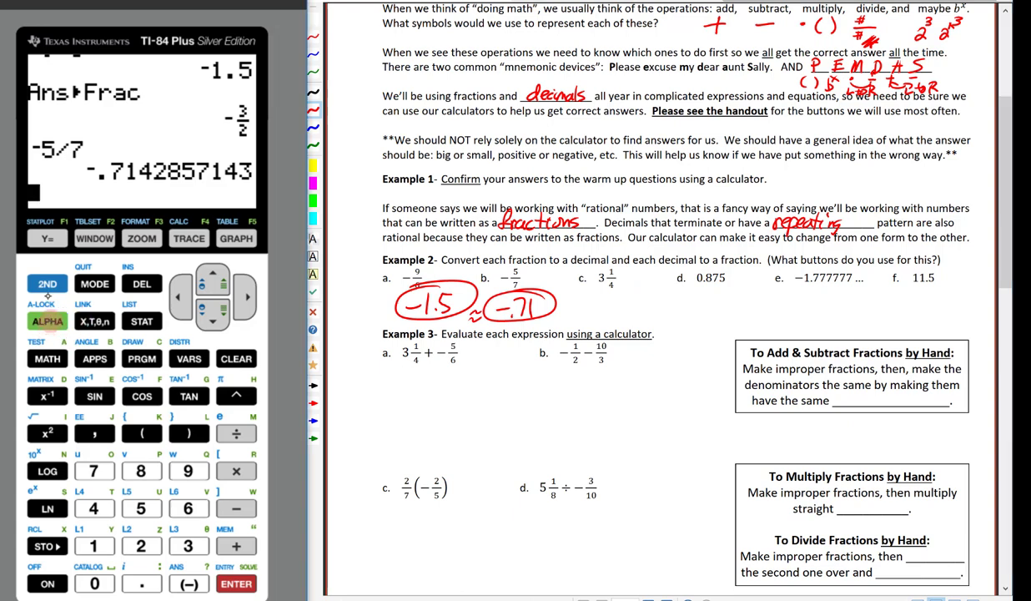
{"action": "left_click", "coordinate": [57, 238]}
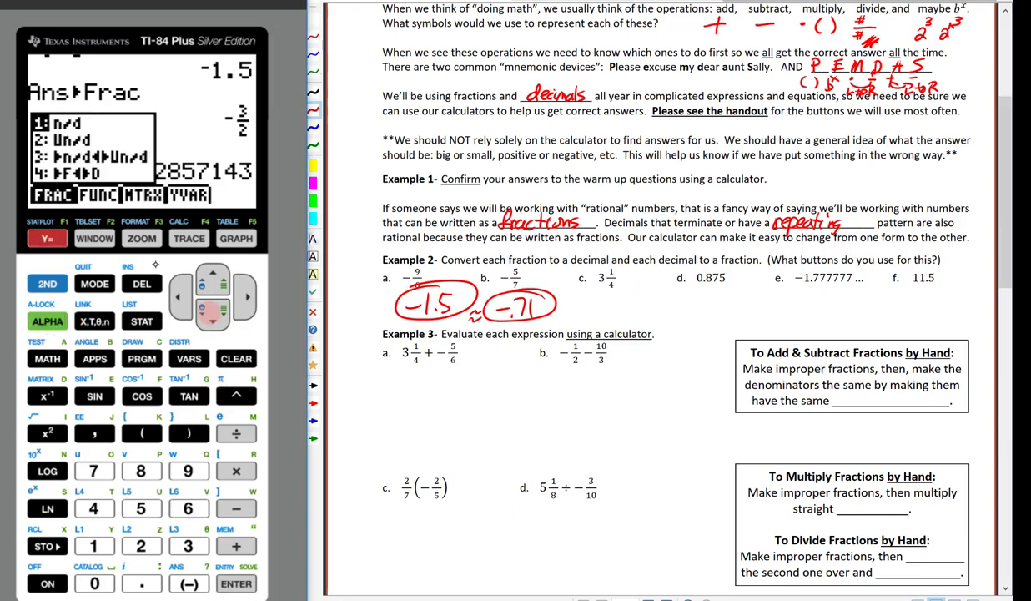
{"action": "left_click", "coordinate": [141, 534]}
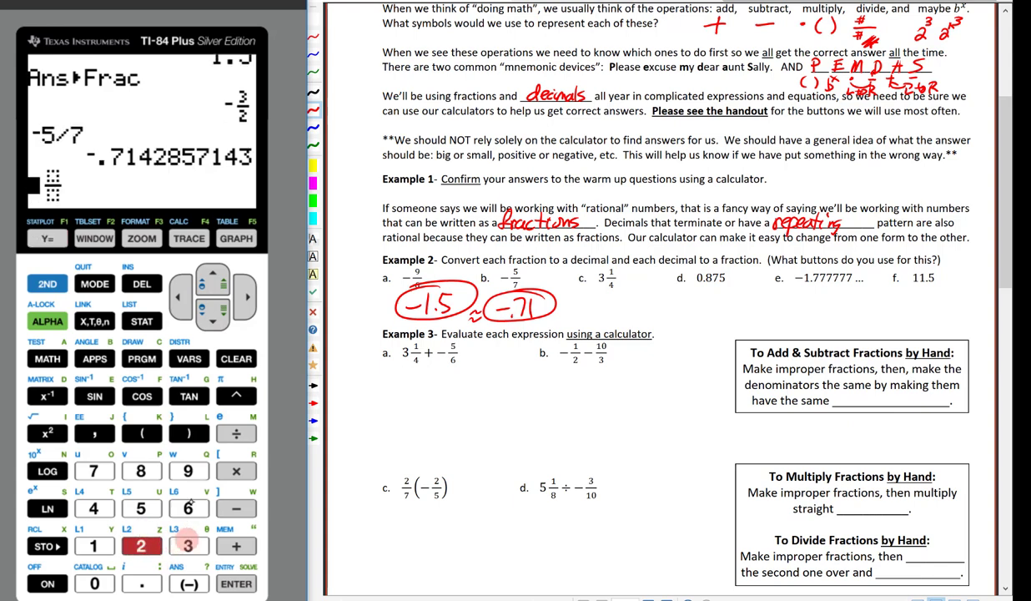
{"action": "left_click", "coordinate": [188, 545]}
{"action": "left_click", "coordinate": [245, 297]}
{"action": "left_click", "coordinate": [93, 545]}
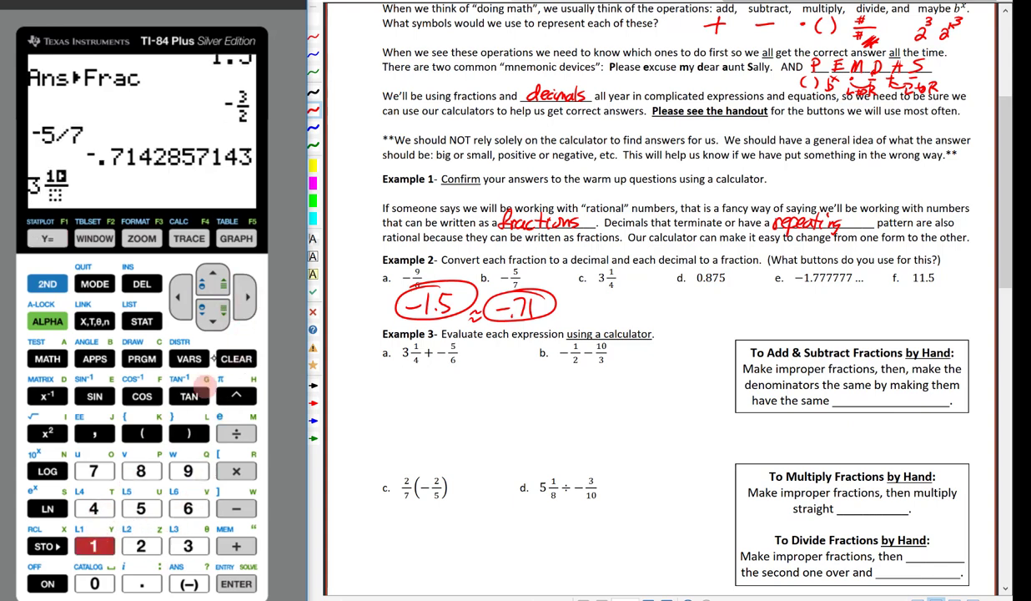
{"action": "left_click", "coordinate": [213, 319]}
{"action": "left_click", "coordinate": [93, 508]}
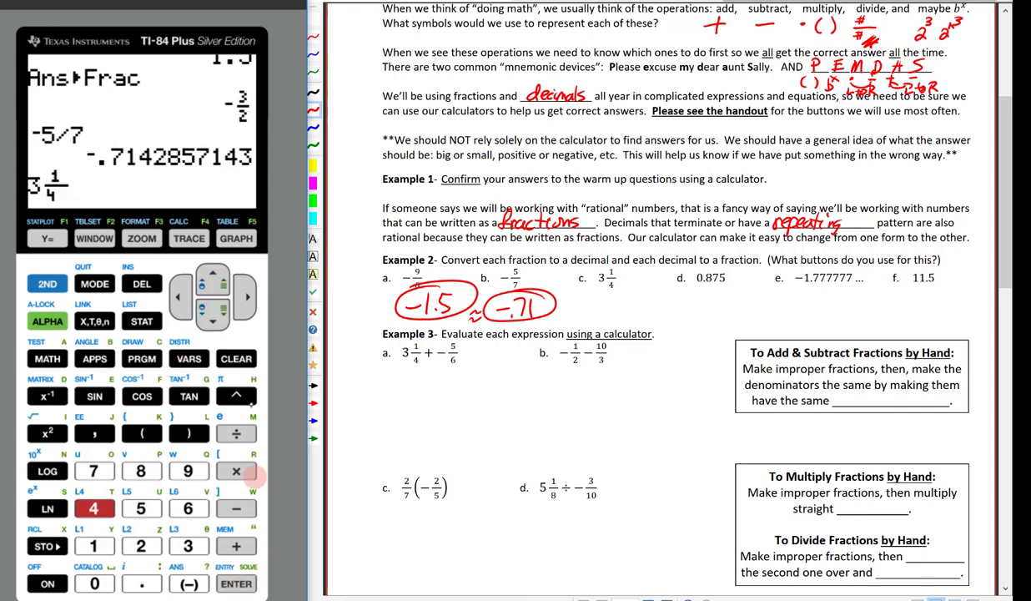
{"action": "left_click", "coordinate": [238, 573]}
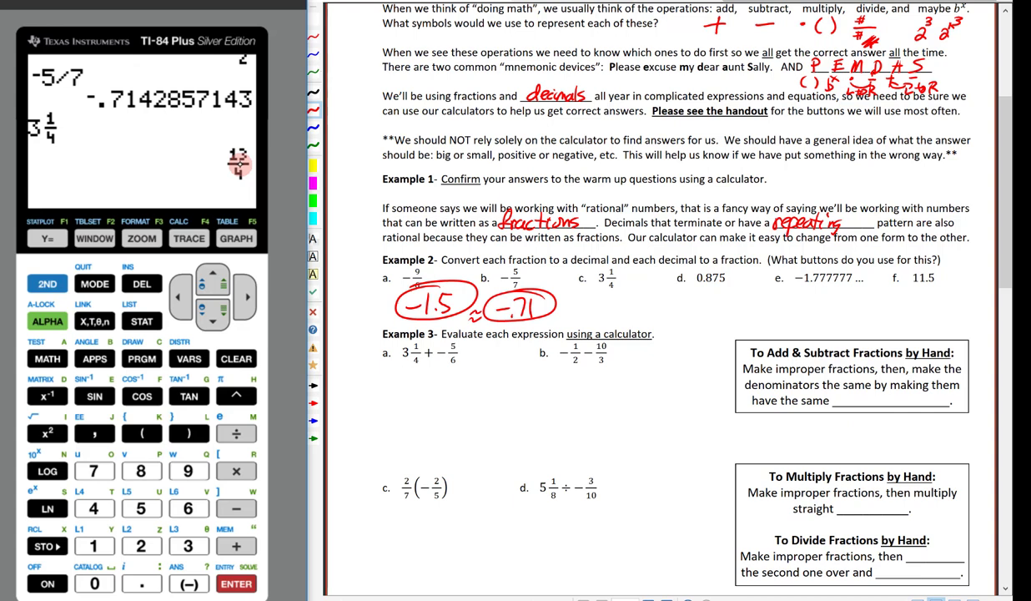
Step: Toggle 13/4 to the decimal 3.25 and write 3.25 circled in red under Example 2c
{"action": "left_click", "coordinate": [47, 321]}
{"action": "left_click", "coordinate": [47, 238]}
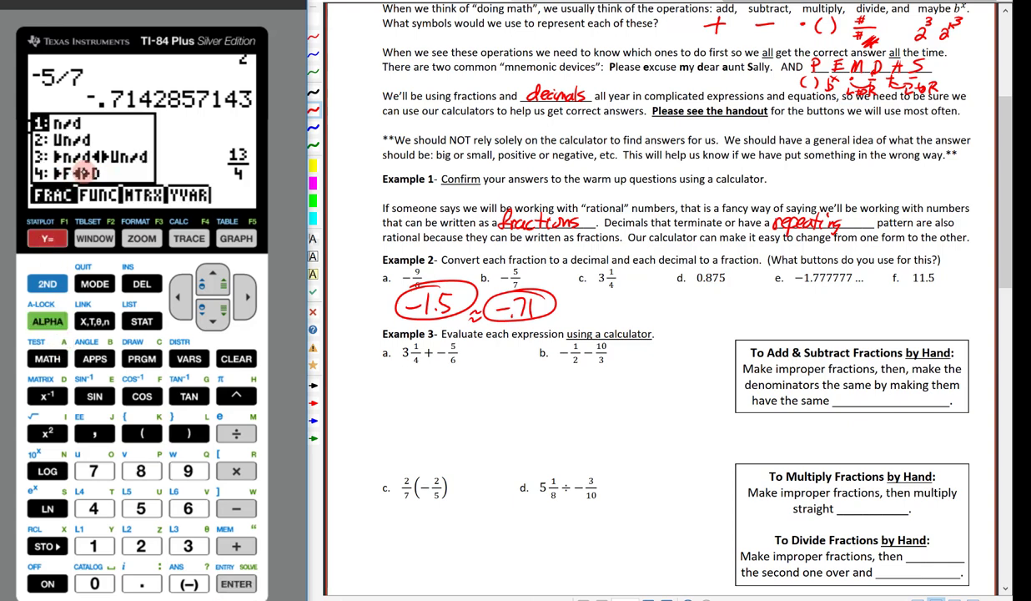
{"action": "left_click", "coordinate": [96, 508]}
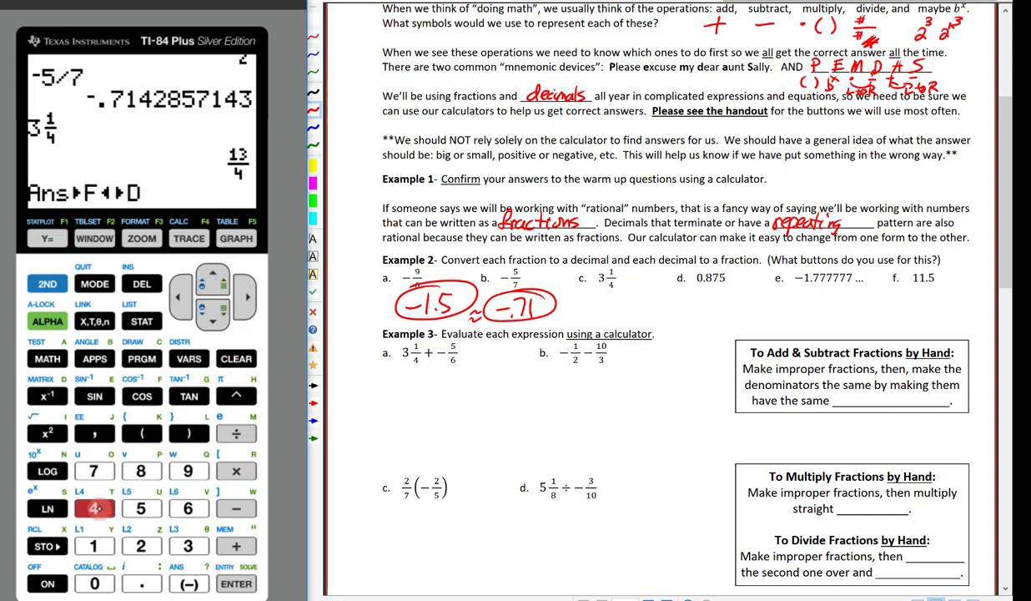
{"action": "left_click_drag", "start_coordinate": [218, 144], "coordinate": [242, 160]}
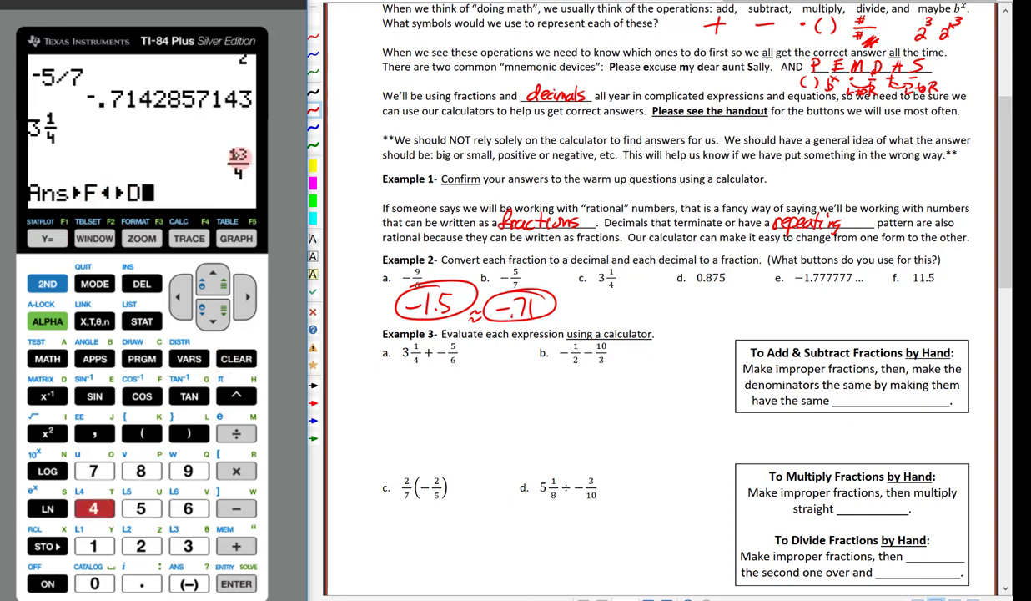
{"action": "left_click", "coordinate": [236, 578]}
{"action": "mouse_move", "coordinate": [591, 293]}
{"action": "left_mouse_down"}
{"action": "mouse_move", "coordinate": [594, 310]}
{"action": "mouse_move", "coordinate": [619, 308]}
{"action": "left_mouse_up"}
{"action": "mouse_move", "coordinate": [608, 269]}
{"action": "left_mouse_down"}
{"action": "mouse_move", "coordinate": [650, 296]}
{"action": "mouse_move", "coordinate": [578, 287]}
{"action": "left_mouse_up"}
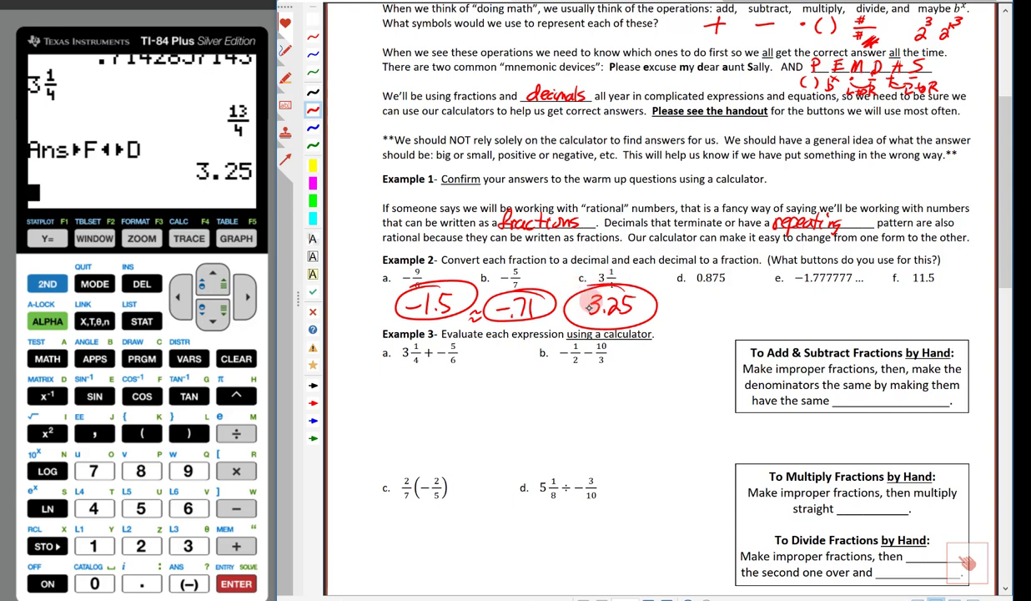
Step: Evaluate 1/4 as a decimal on the calculator
{"action": "left_click", "coordinate": [94, 545]}
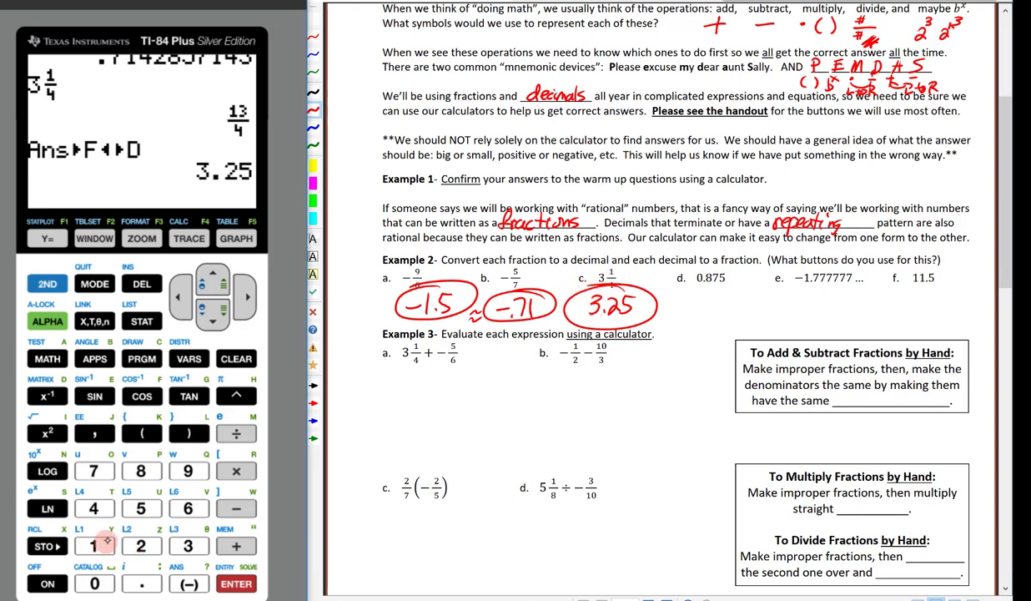
{"action": "left_click", "coordinate": [93, 546]}
{"action": "left_click", "coordinate": [236, 433]}
{"action": "left_click", "coordinate": [94, 508]}
{"action": "left_click", "coordinate": [236, 583]}
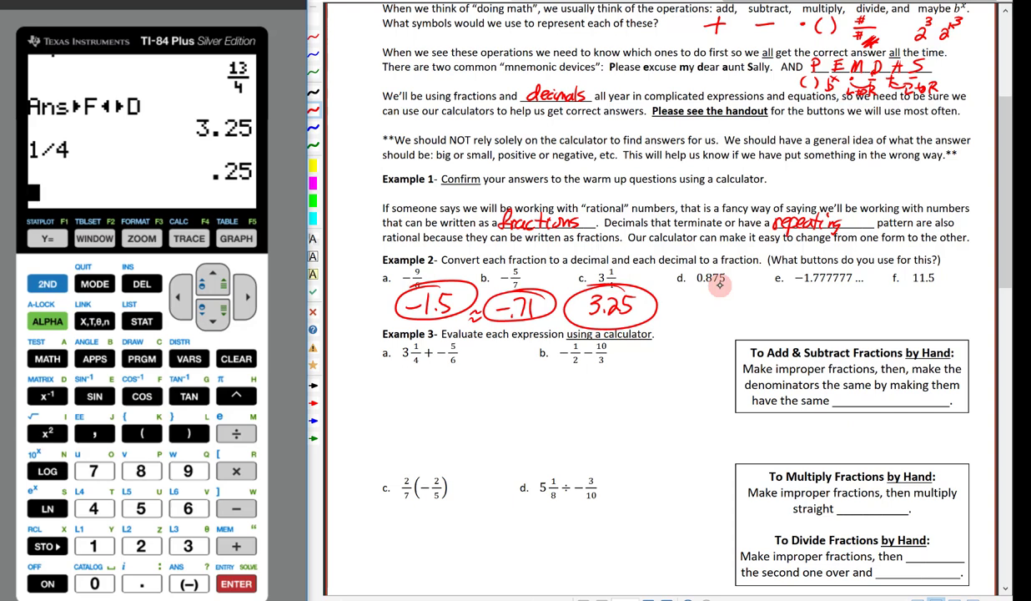
Step: Convert .875 to 7/8 with MATH ▶Frac and write 7/8 in red under item d, undoing a misdrawn circle
{"action": "left_click", "coordinate": [141, 583]}
{"action": "left_click", "coordinate": [141, 471]}
{"action": "left_click", "coordinate": [94, 470]}
{"action": "left_click", "coordinate": [141, 509]}
{"action": "left_click", "coordinate": [48, 359]}
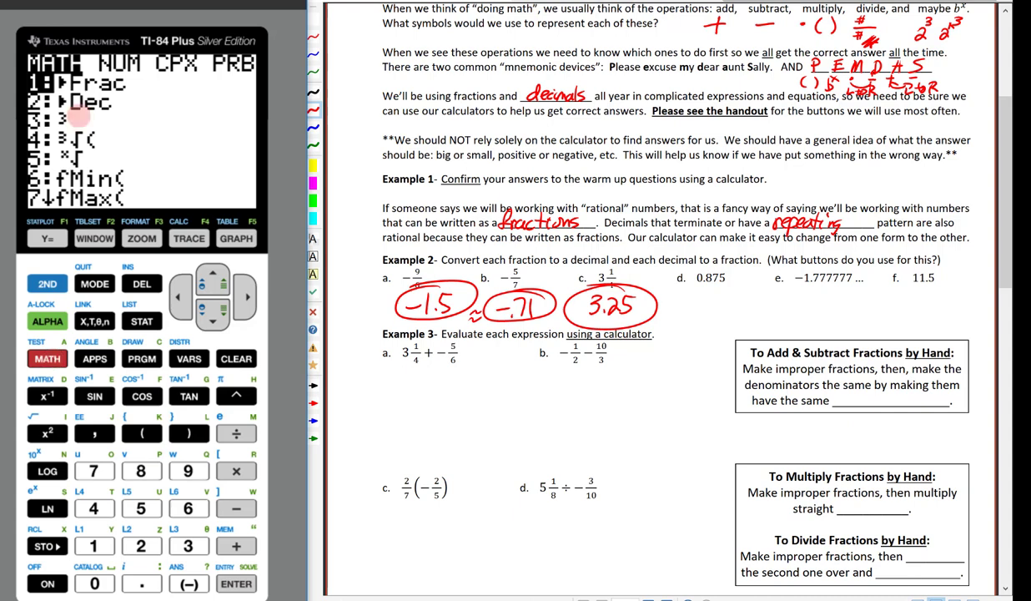
{"action": "left_click", "coordinate": [236, 583]}
{"action": "left_click", "coordinate": [238, 583]}
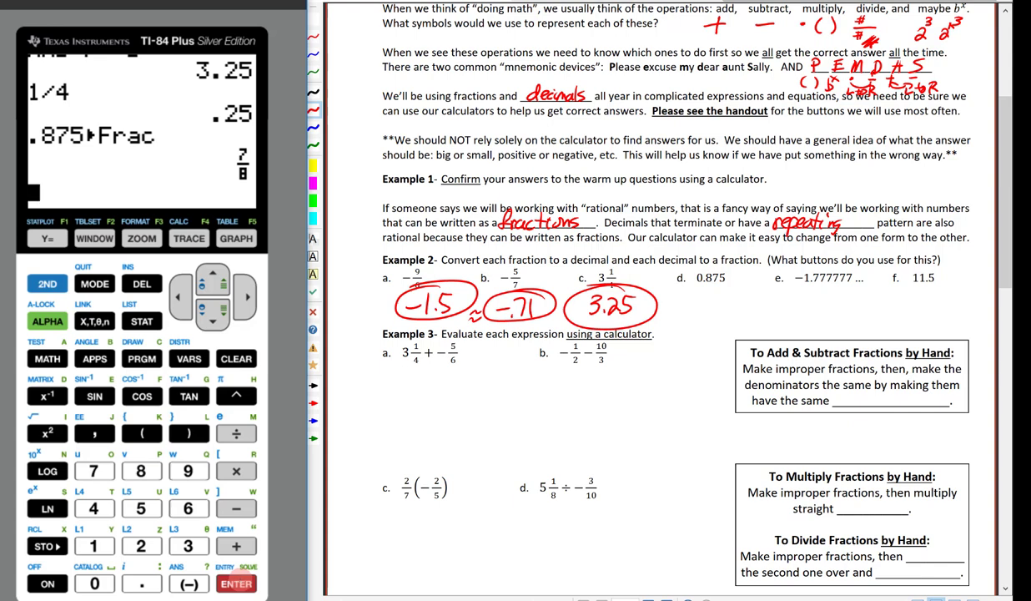
{"action": "mouse_move", "coordinate": [696, 290]}
{"action": "left_mouse_down"}
{"action": "mouse_move", "coordinate": [701, 302]}
{"action": "mouse_move", "coordinate": [710, 292]}
{"action": "mouse_move", "coordinate": [699, 307]}
{"action": "mouse_move", "coordinate": [670, 297]}
{"action": "mouse_move", "coordinate": [725, 283]}
{"action": "mouse_move", "coordinate": [695, 282]}
{"action": "left_mouse_up"}
{"action": "key", "text": "ctrl+z"}
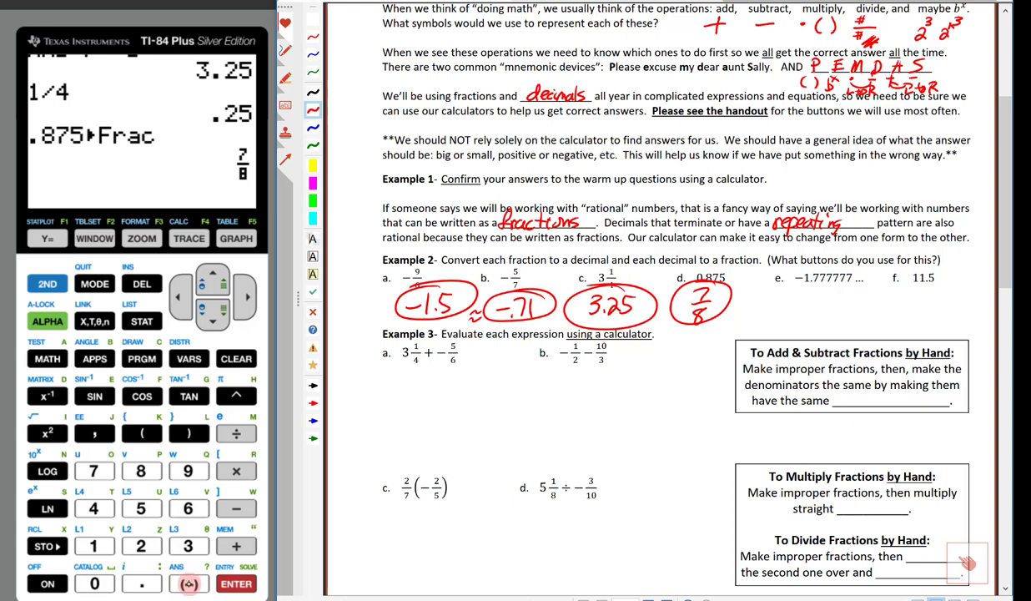
Step: Enter the repeating decimal −1.77777777 on the calculator
{"action": "left_click", "coordinate": [189, 583]}
{"action": "left_click", "coordinate": [94, 546]}
{"action": "left_click", "coordinate": [141, 583]}
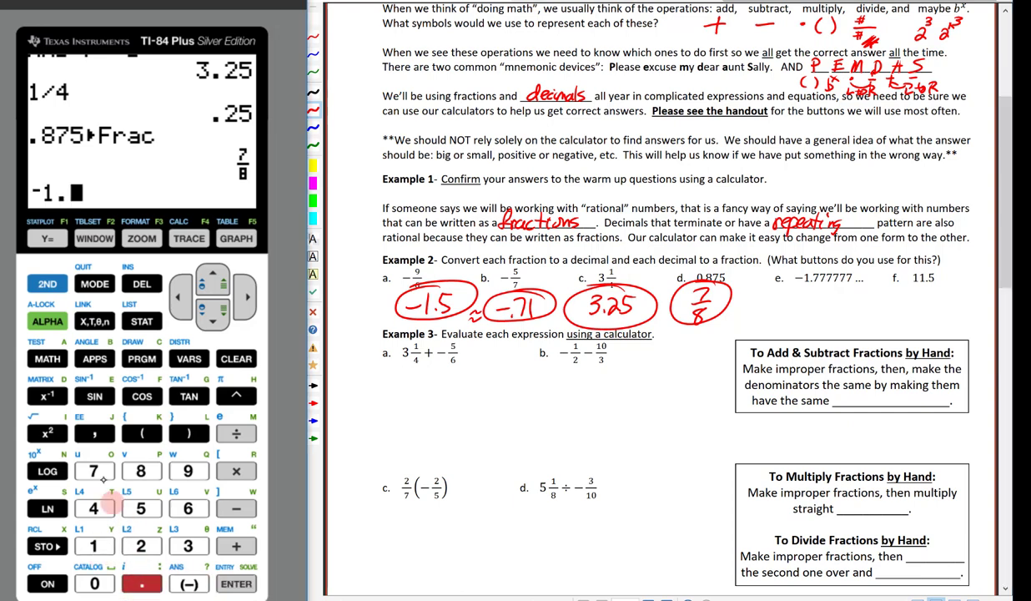
{"action": "left_click", "coordinate": [96, 471]}
{"action": "left_click", "coordinate": [96, 471]}
{"action": "left_click", "coordinate": [96, 471]}
{"action": "left_click", "coordinate": [96, 471]}
{"action": "left_click", "coordinate": [95, 471]}
{"action": "left_click", "coordinate": [96, 471]}
{"action": "left_click", "coordinate": [94, 470]}
{"action": "left_click", "coordinate": [94, 471]}
{"action": "left_click", "coordinate": [95, 471]}
{"action": "left_click", "coordinate": [94, 471]}
{"action": "left_click", "coordinate": [94, 471]}
{"action": "left_click", "coordinate": [95, 471]}
{"action": "left_click", "coordinate": [94, 470]}
{"action": "left_click", "coordinate": [94, 470]}
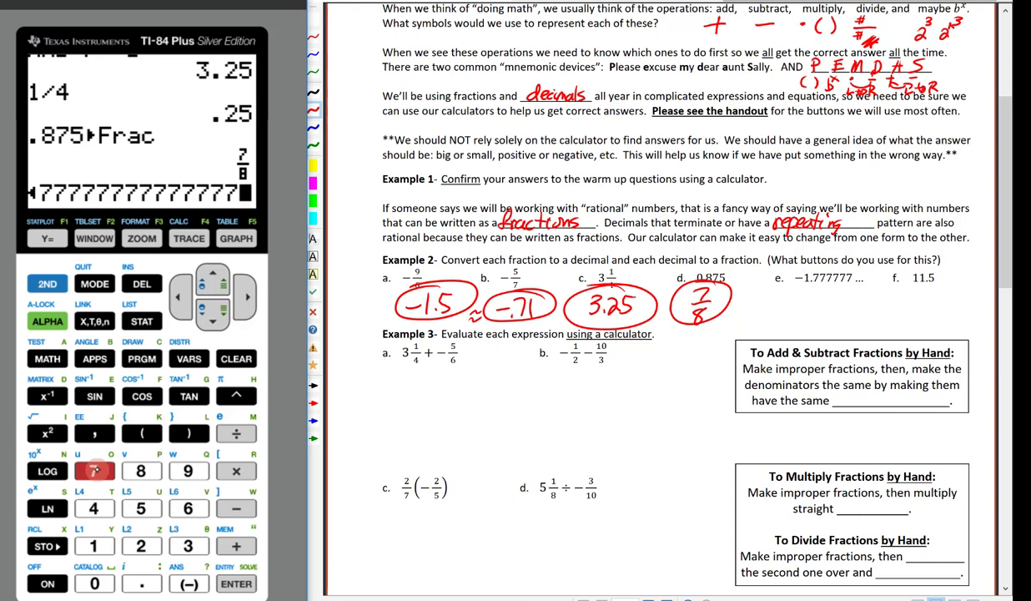
Step: Convert it to −16/9 with MATH ▶Frac and write −16/9 circled in red under item e
{"action": "left_click", "coordinate": [48, 357]}
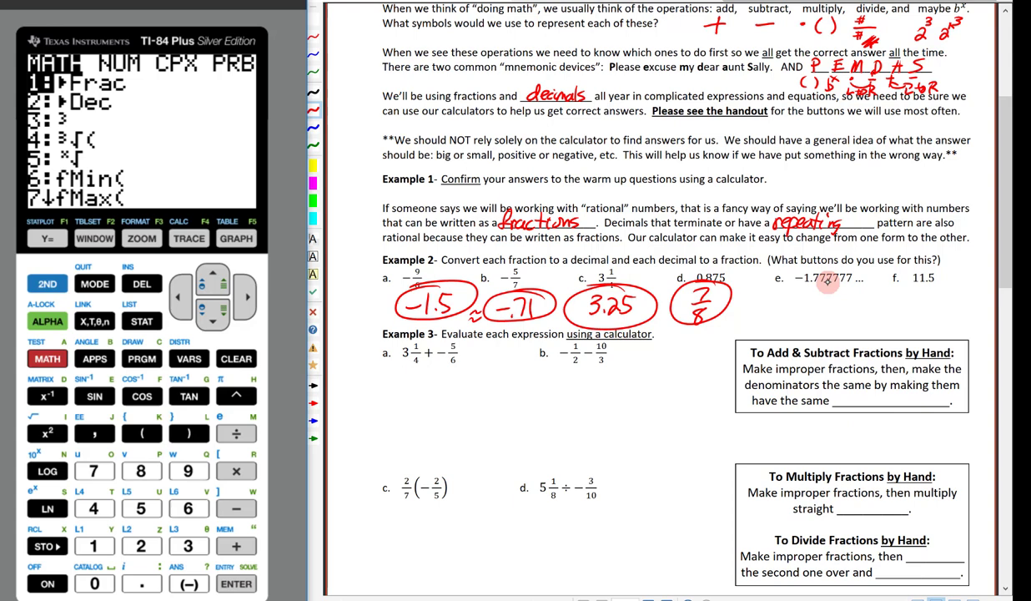
{"action": "left_click", "coordinate": [240, 581]}
{"action": "left_click", "coordinate": [242, 579]}
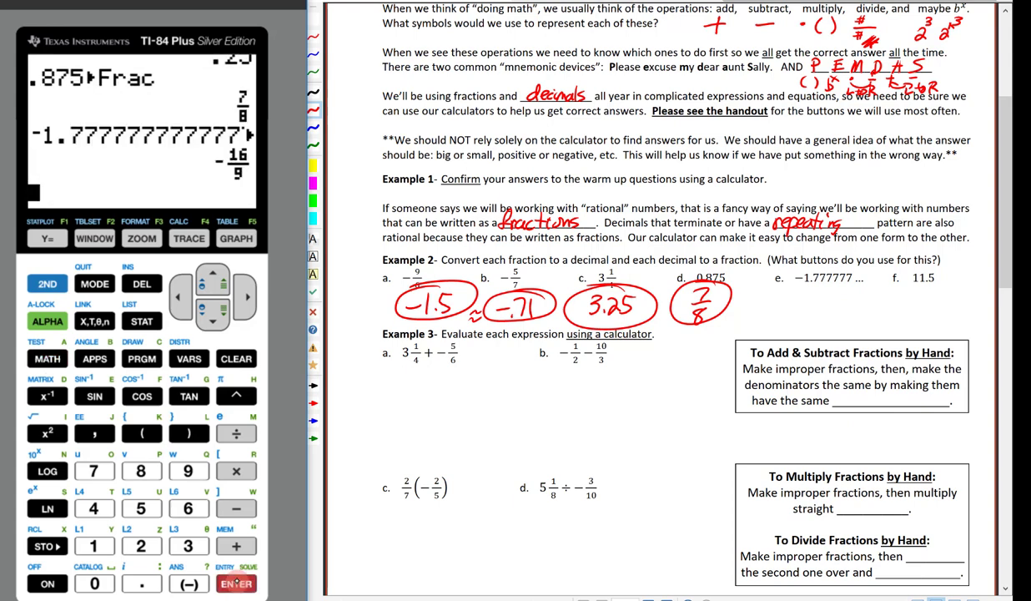
{"action": "left_click", "coordinate": [221, 174]}
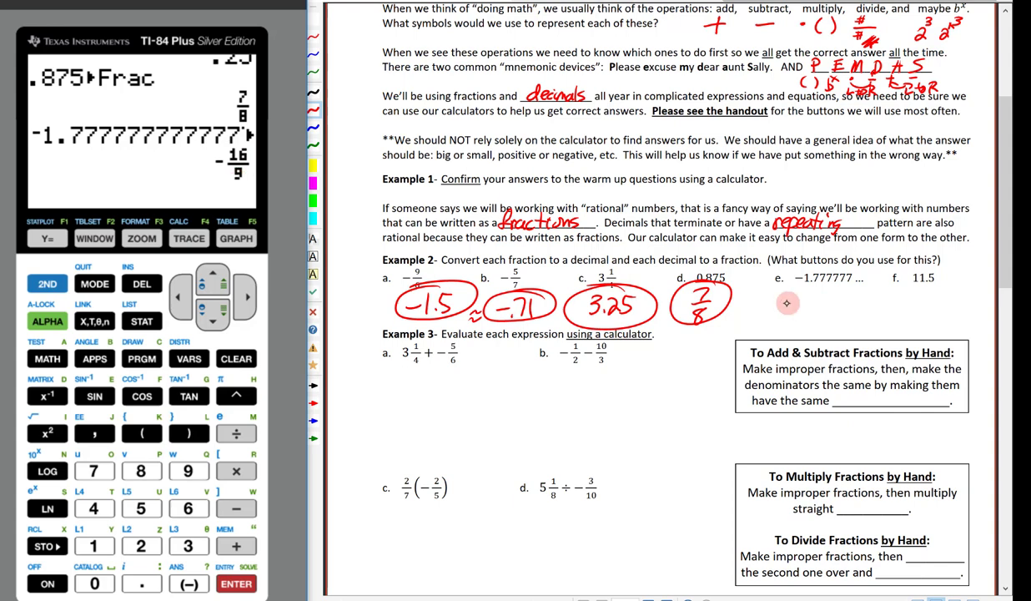
{"action": "left_click_drag", "start_coordinate": [776, 307], "coordinate": [795, 311]}
{"action": "mouse_move", "coordinate": [808, 292]}
{"action": "left_mouse_down"}
{"action": "mouse_move", "coordinate": [786, 310]}
{"action": "mouse_move", "coordinate": [796, 319]}
{"action": "mouse_move", "coordinate": [816, 300]}
{"action": "mouse_move", "coordinate": [795, 331]}
{"action": "mouse_move", "coordinate": [770, 286]}
{"action": "left_mouse_up"}
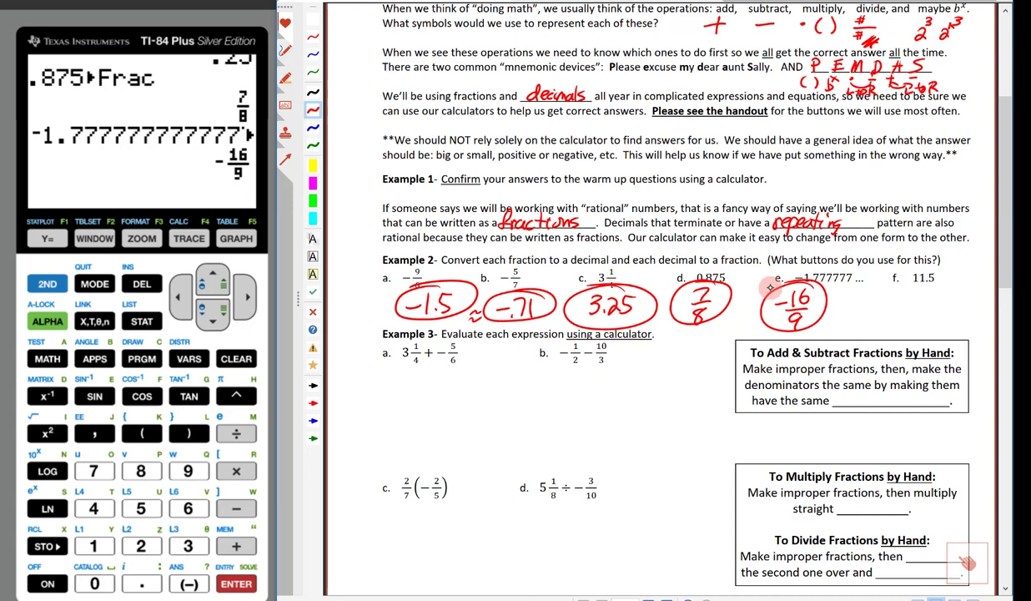
Step: Verify with ▶Dec that −16/9 gives −1.777777778, and evaluate −16/9 directly as a check
{"action": "left_click", "coordinate": [47, 358]}
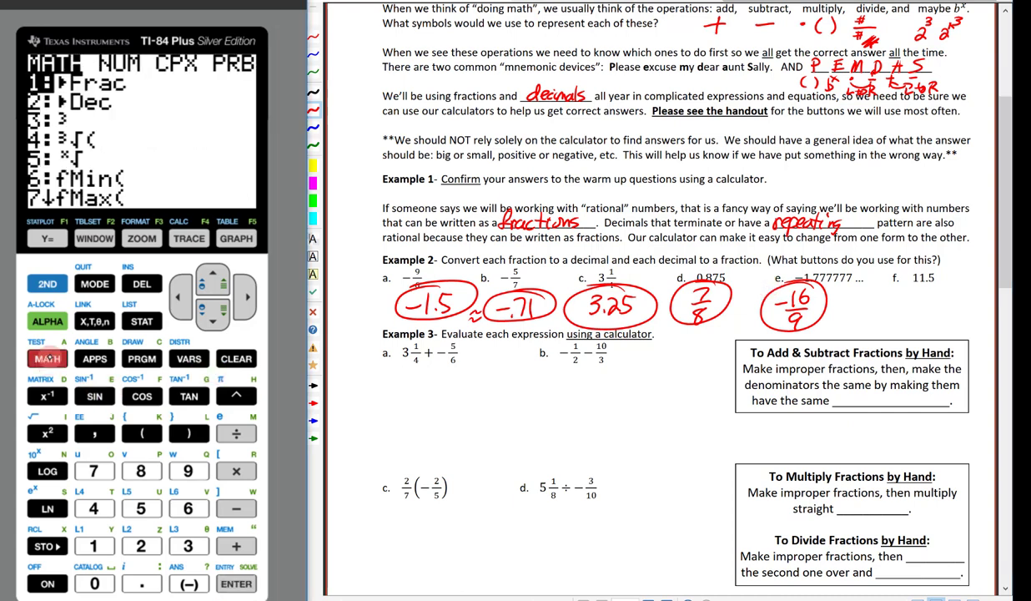
{"action": "left_click", "coordinate": [213, 315]}
{"action": "left_click", "coordinate": [236, 583]}
{"action": "left_click", "coordinate": [237, 583]}
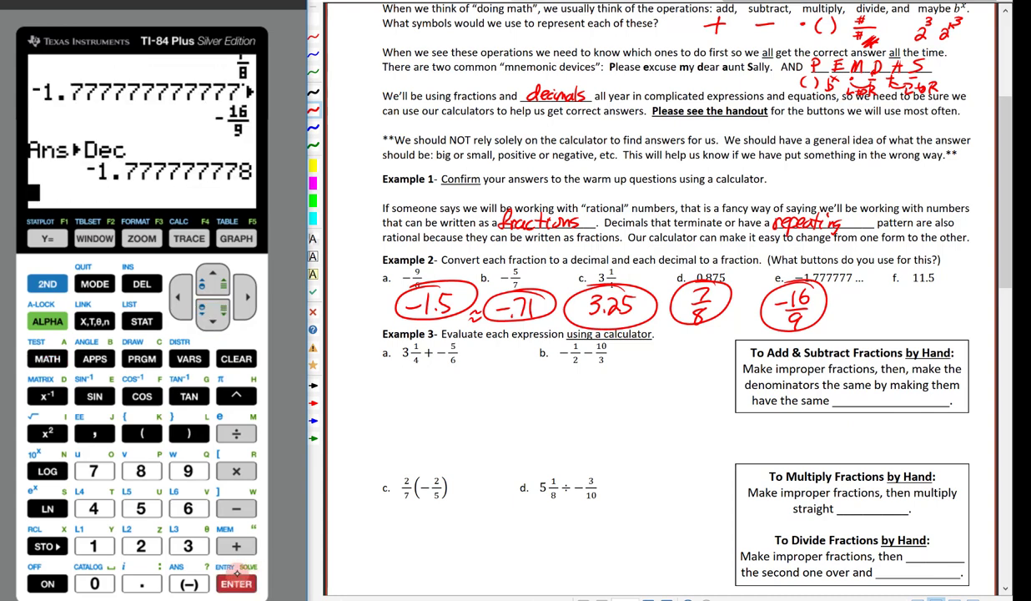
{"action": "left_click", "coordinate": [188, 583]}
{"action": "left_click", "coordinate": [93, 545]}
{"action": "left_click", "coordinate": [188, 508]}
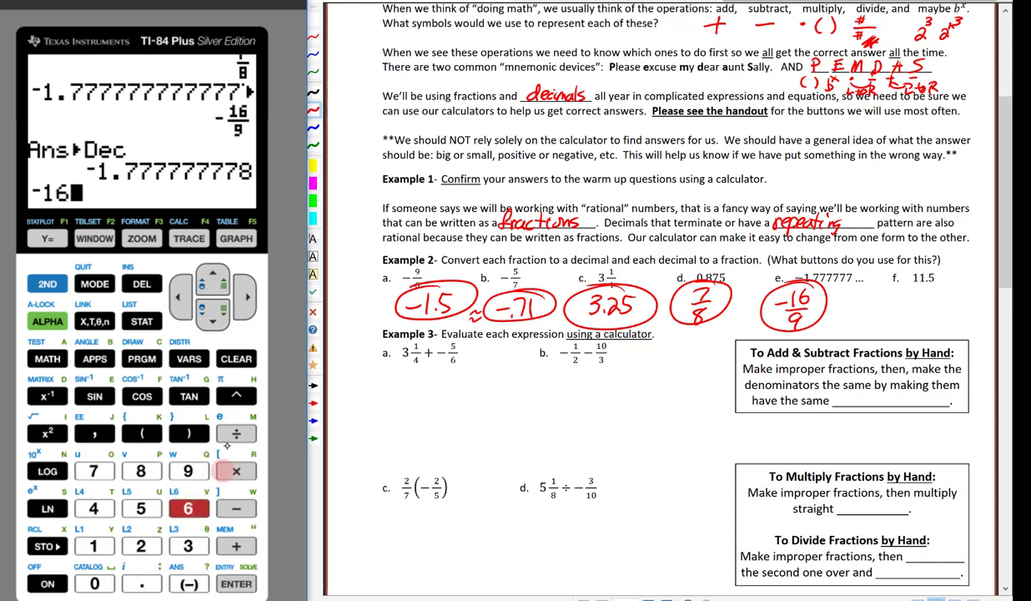
{"action": "left_click", "coordinate": [236, 433]}
{"action": "left_click", "coordinate": [187, 470]}
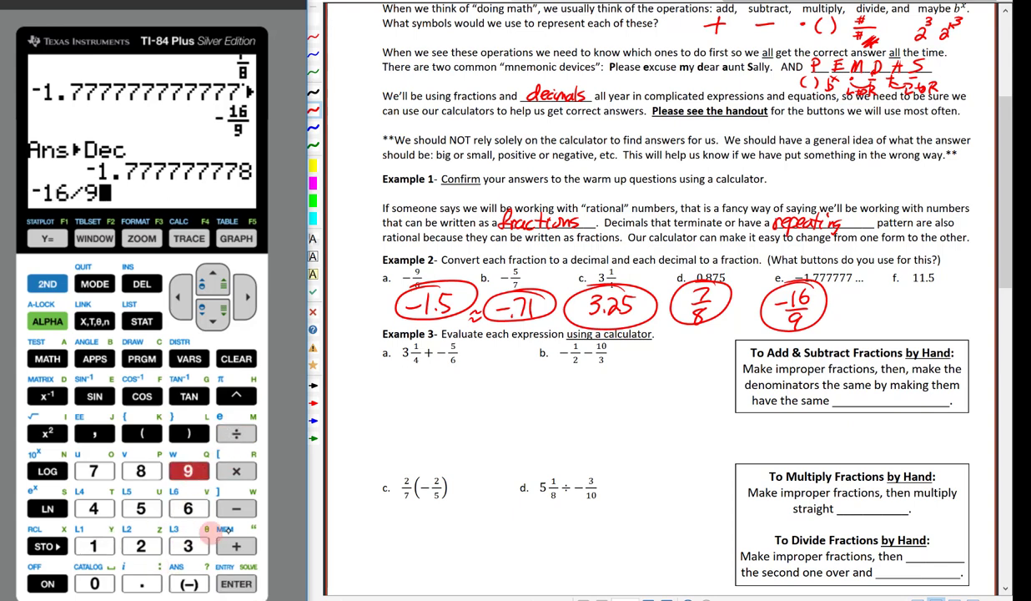
{"action": "left_click", "coordinate": [234, 582]}
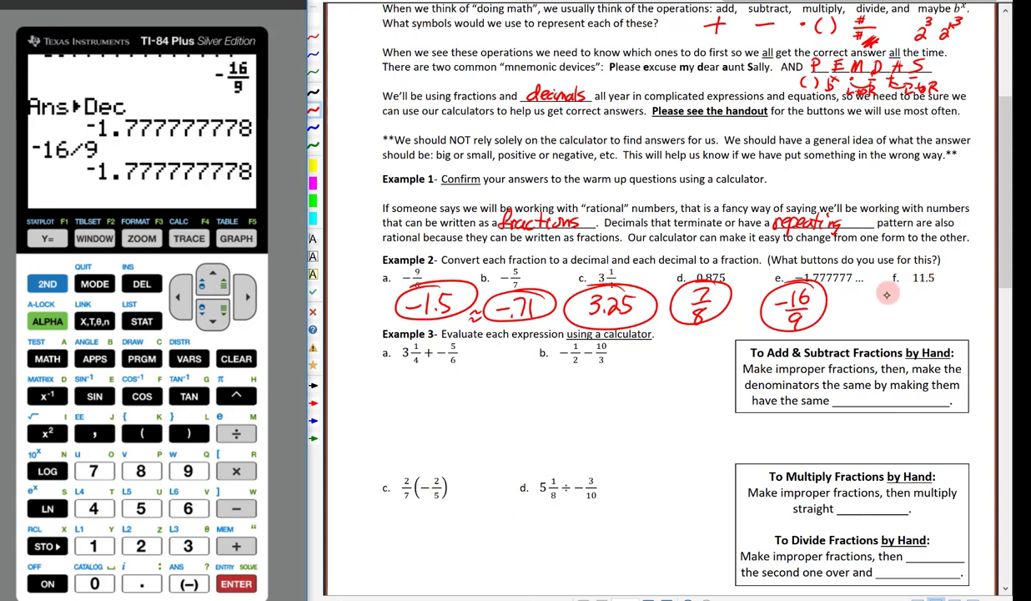
Step: Handwrite 11½ = 23/2 in red beside item f, circling 23/2
{"action": "mouse_move", "coordinate": [886, 292]}
{"action": "left_mouse_down"}
{"action": "mouse_move", "coordinate": [886, 305]}
{"action": "mouse_move", "coordinate": [901, 299]}
{"action": "mouse_move", "coordinate": [900, 309]}
{"action": "left_mouse_up"}
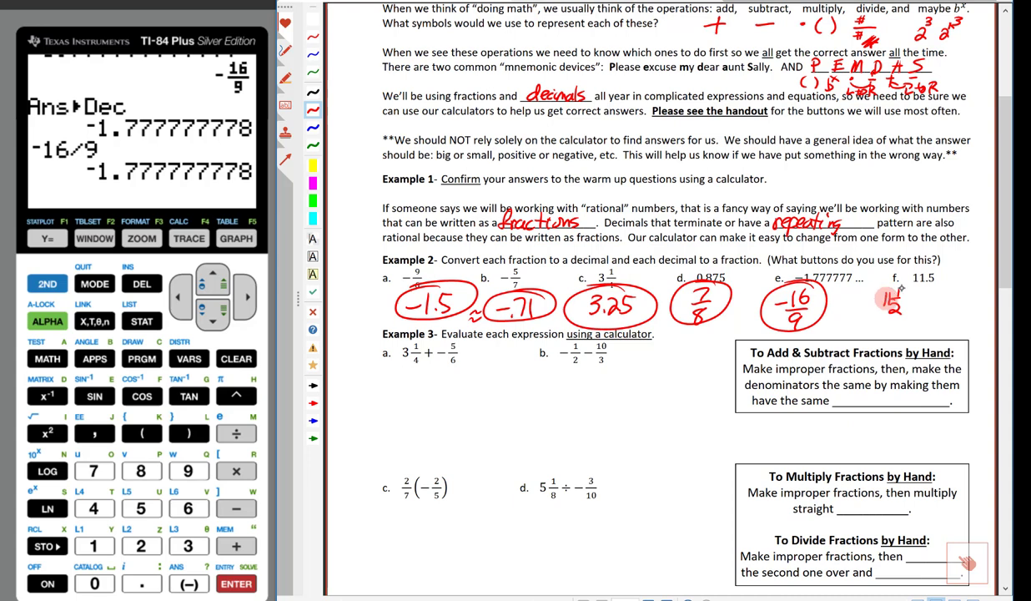
{"action": "left_click_drag", "start_coordinate": [909, 294], "coordinate": [920, 293]}
{"action": "left_click_drag", "start_coordinate": [909, 301], "coordinate": [938, 299]}
{"action": "mouse_move", "coordinate": [938, 289]}
{"action": "left_mouse_down"}
{"action": "mouse_move", "coordinate": [931, 315]}
{"action": "mouse_move", "coordinate": [947, 294]}
{"action": "mouse_move", "coordinate": [949, 316]}
{"action": "mouse_move", "coordinate": [918, 282]}
{"action": "left_mouse_up"}
Step: Confirm on the TI-84 that 11.5 converts to the fraction 23/2
{"action": "left_click", "coordinate": [93, 545]}
{"action": "left_click", "coordinate": [94, 546]}
{"action": "left_click", "coordinate": [141, 583]}
{"action": "left_click", "coordinate": [133, 509]}
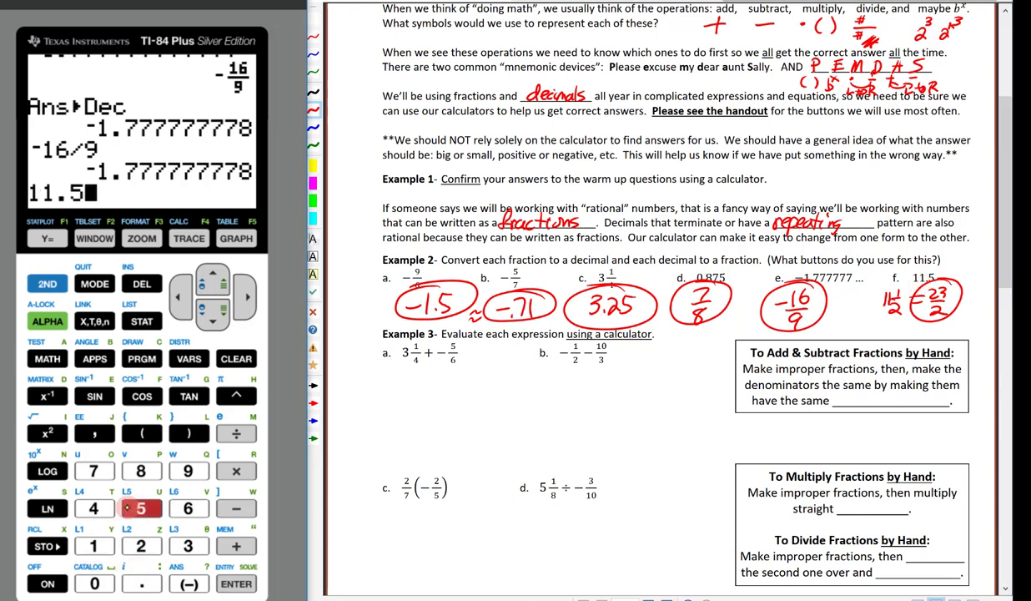
{"action": "left_click", "coordinate": [48, 359]}
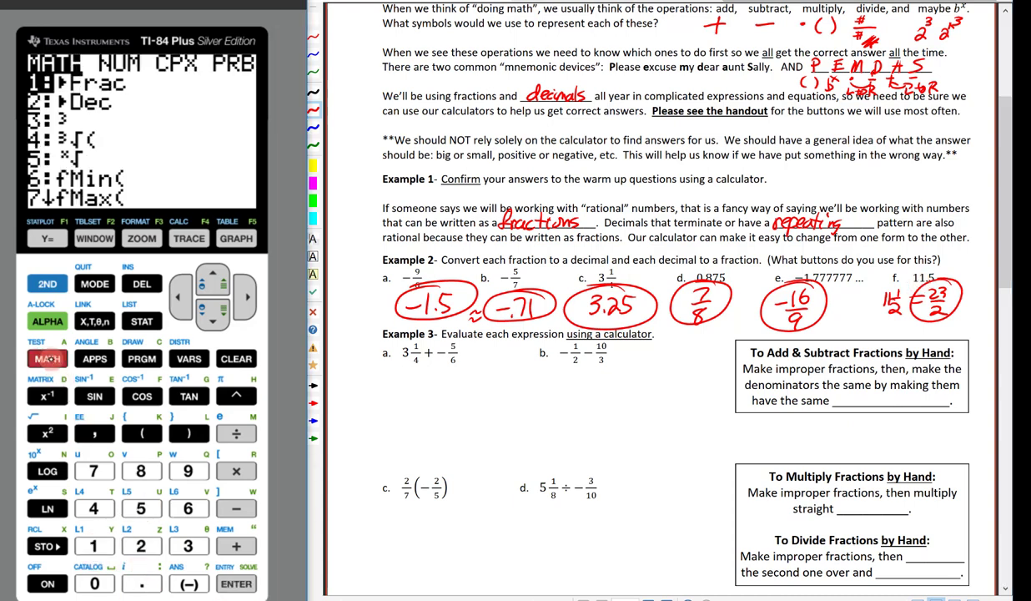
{"action": "left_click", "coordinate": [236, 583]}
{"action": "left_click", "coordinate": [236, 584]}
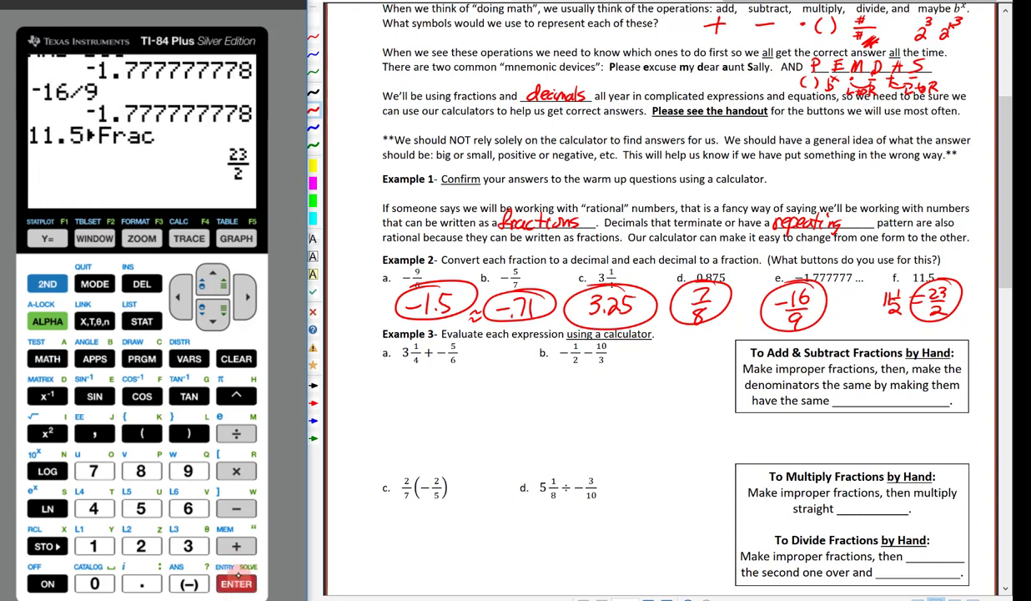
{"action": "left_click", "coordinate": [604, 413]}
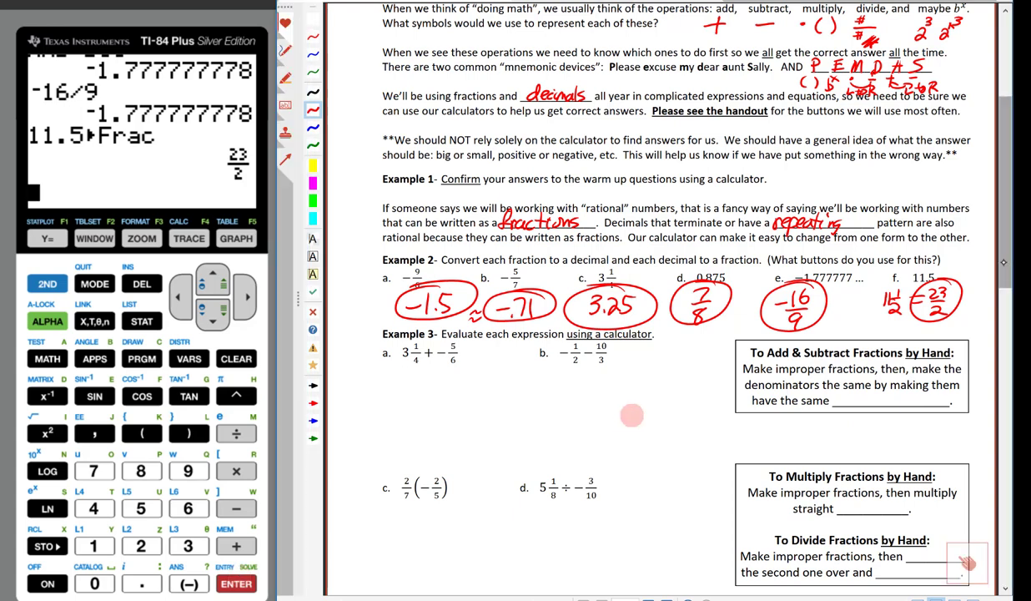
{"action": "scroll", "coordinate": [632, 415], "scroll_direction": "down", "scroll_amount": 1}
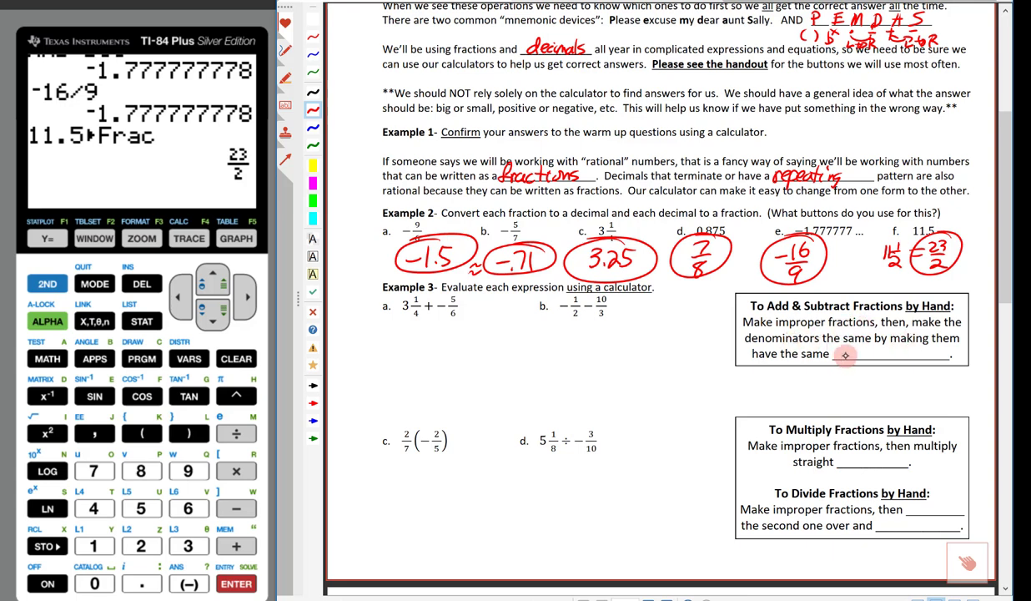
Step: Write 'factors' on the add/subtract blank and 'across' on the multiply rule blank
{"action": "mouse_move", "coordinate": [839, 350]}
{"action": "left_mouse_down"}
{"action": "mouse_move", "coordinate": [879, 340]}
{"action": "mouse_move", "coordinate": [868, 351]}
{"action": "mouse_move", "coordinate": [906, 355]}
{"action": "left_mouse_up"}
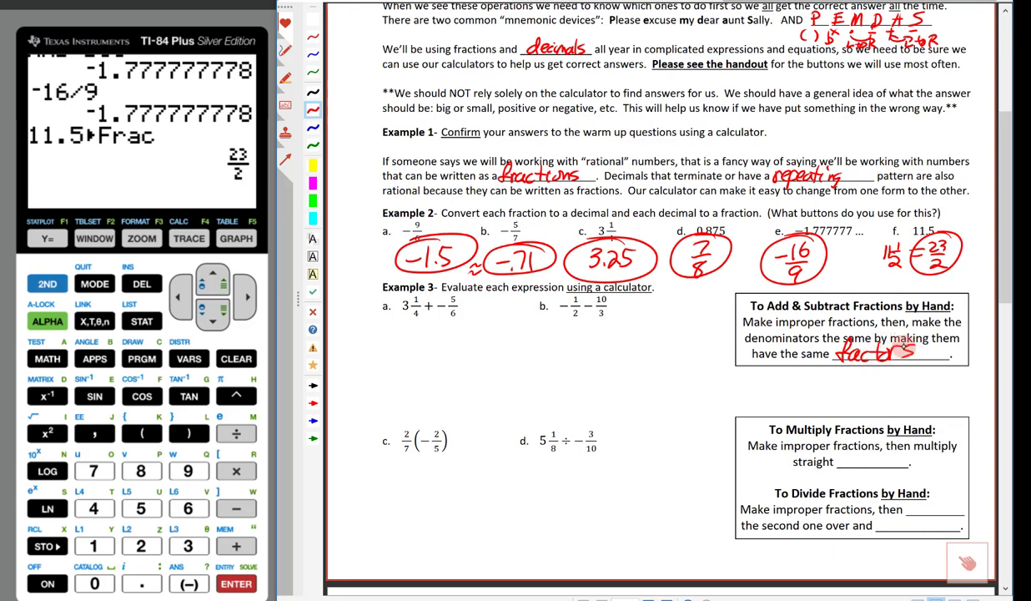
{"action": "left_click_drag", "start_coordinate": [913, 350], "coordinate": [893, 352]}
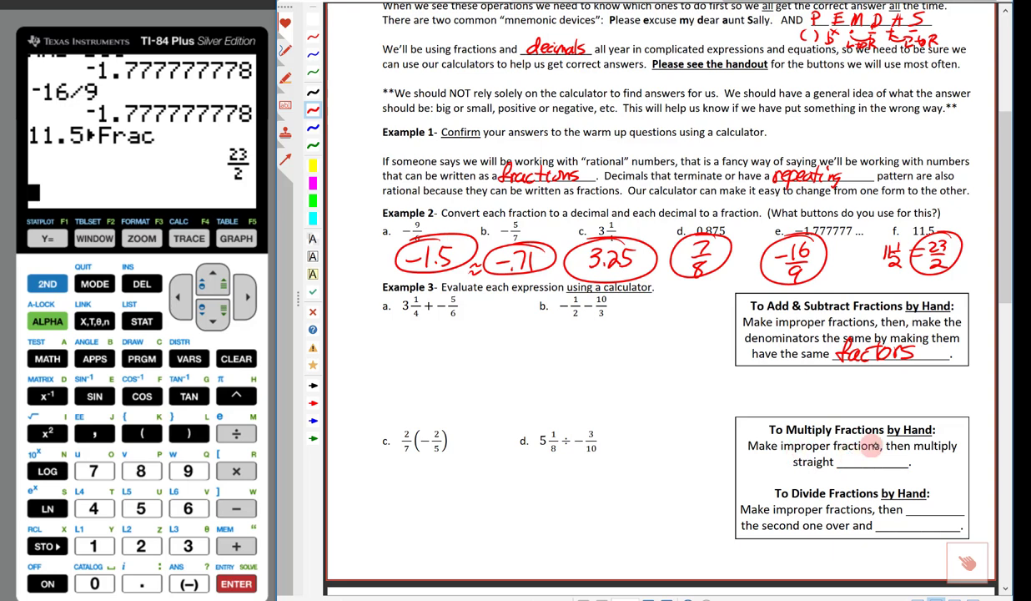
{"action": "mouse_move", "coordinate": [838, 460]}
{"action": "left_mouse_down"}
{"action": "mouse_move", "coordinate": [886, 453]}
{"action": "mouse_move", "coordinate": [882, 463]}
{"action": "left_mouse_up"}
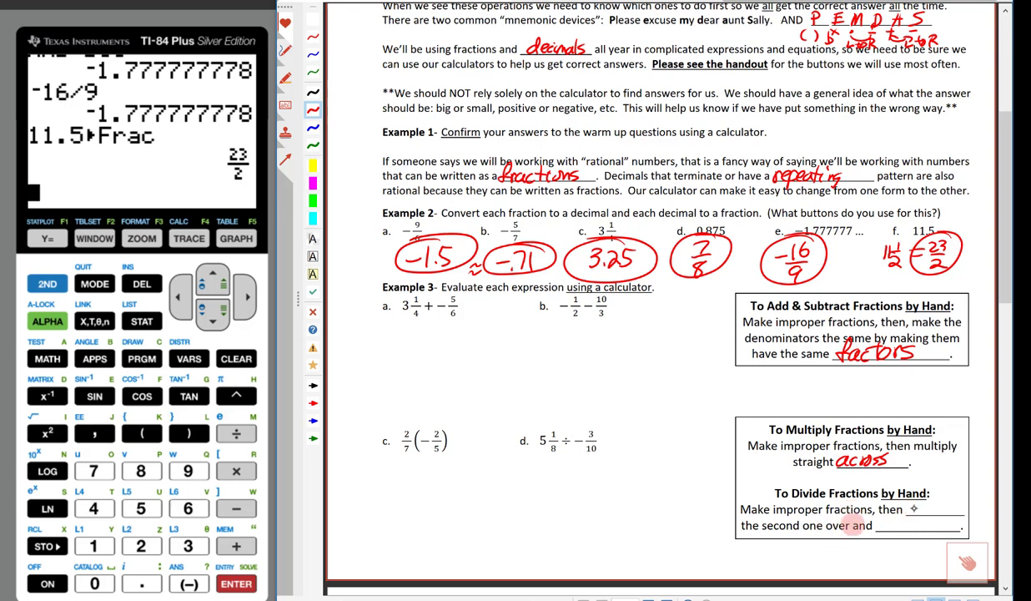
Step: Write 'flip' and 'multiply' on the divide rule's blanks, redoing the messy multiply strokes
{"action": "left_click_drag", "start_coordinate": [909, 511], "coordinate": [936, 504]}
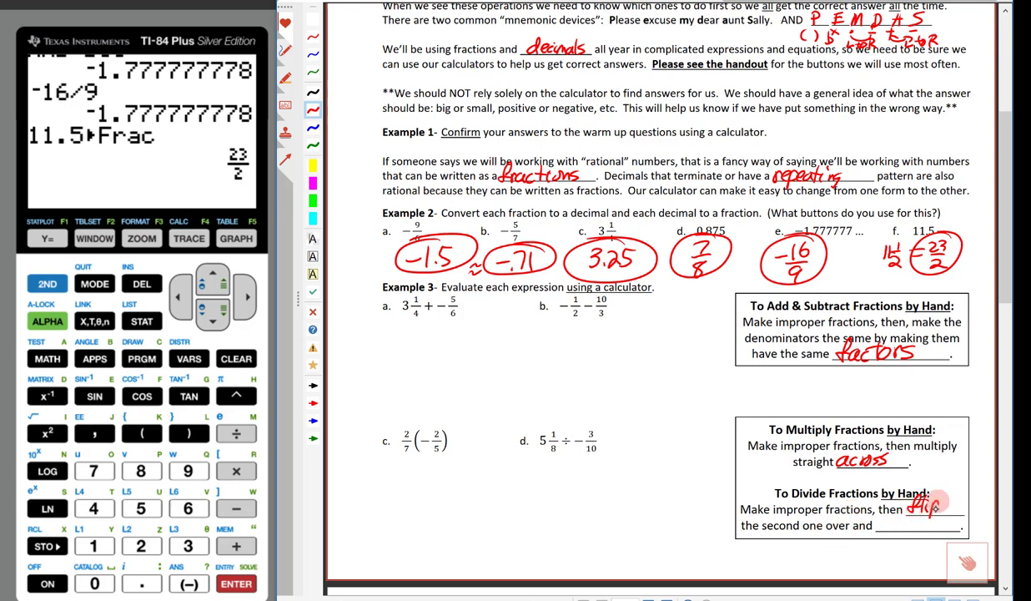
{"action": "mouse_move", "coordinate": [877, 527]}
{"action": "left_mouse_down"}
{"action": "mouse_move", "coordinate": [909, 525]}
{"action": "mouse_move", "coordinate": [917, 512]}
{"action": "mouse_move", "coordinate": [921, 529]}
{"action": "mouse_move", "coordinate": [932, 517]}
{"action": "left_mouse_up"}
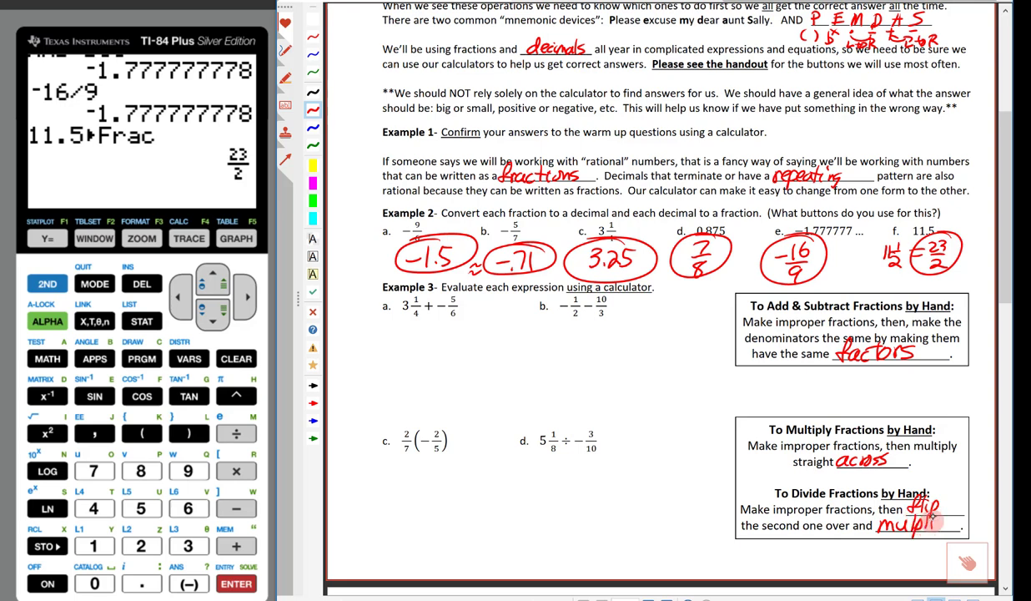
{"action": "key", "text": "ctrl+z"}
{"action": "key", "text": "ctrl+z"}
{"action": "key", "text": "ctrl+z"}
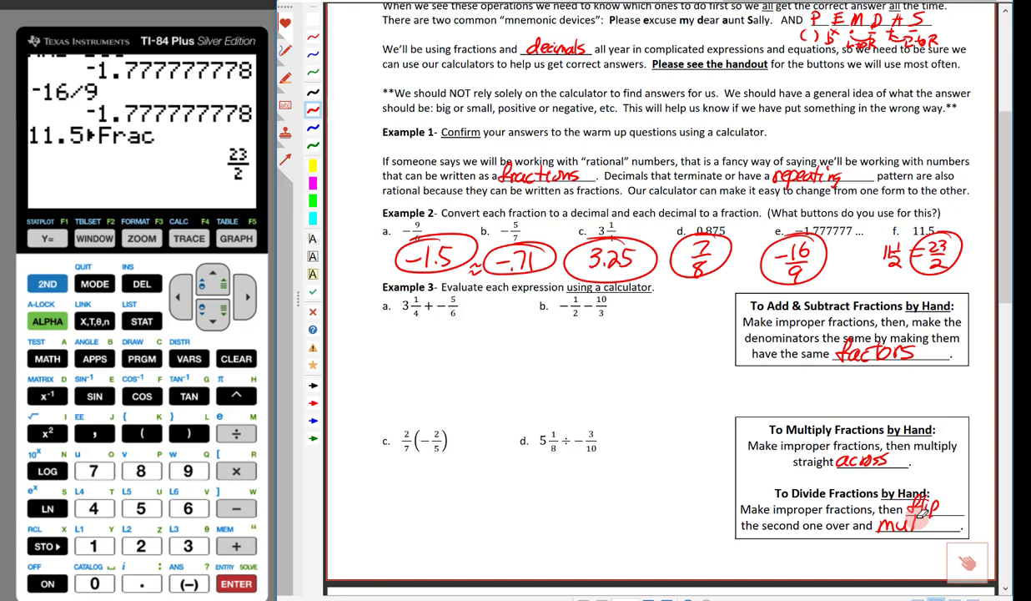
{"action": "mouse_move", "coordinate": [921, 514]}
{"action": "left_mouse_down"}
{"action": "mouse_move", "coordinate": [925, 524]}
{"action": "mouse_move", "coordinate": [951, 519]}
{"action": "left_mouse_up"}
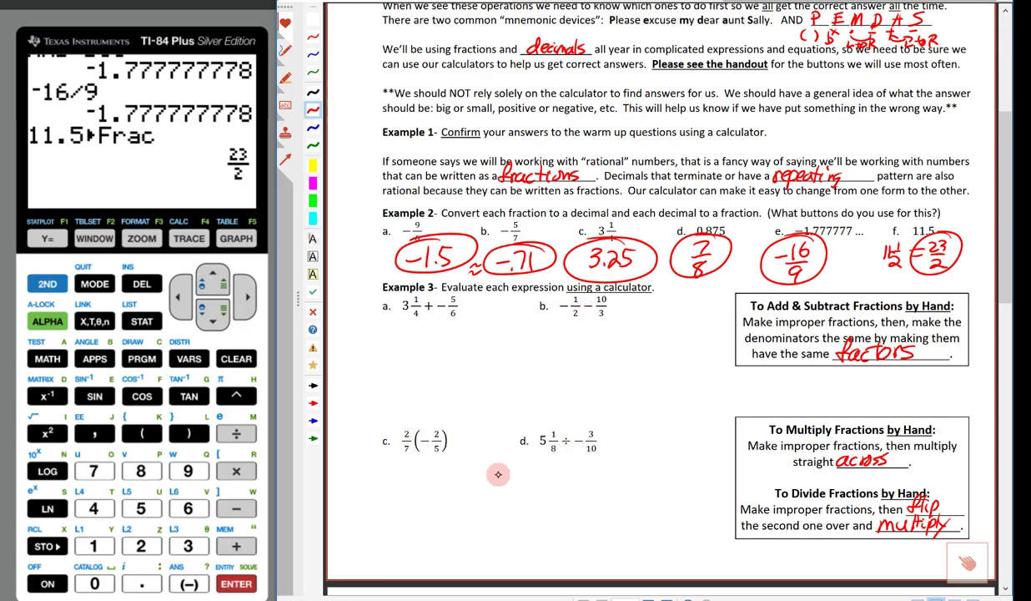
Step: Clear the TI-84 screen and enter the mixed number 3 1/4
{"action": "left_click", "coordinate": [225, 359]}
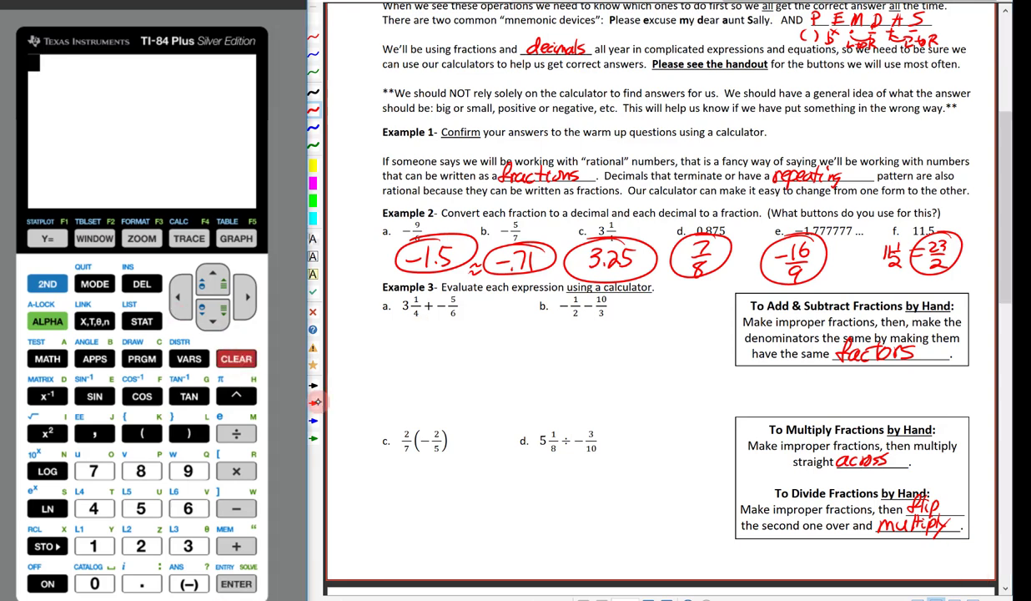
{"action": "left_click", "coordinate": [48, 321]}
{"action": "left_click", "coordinate": [54, 238]}
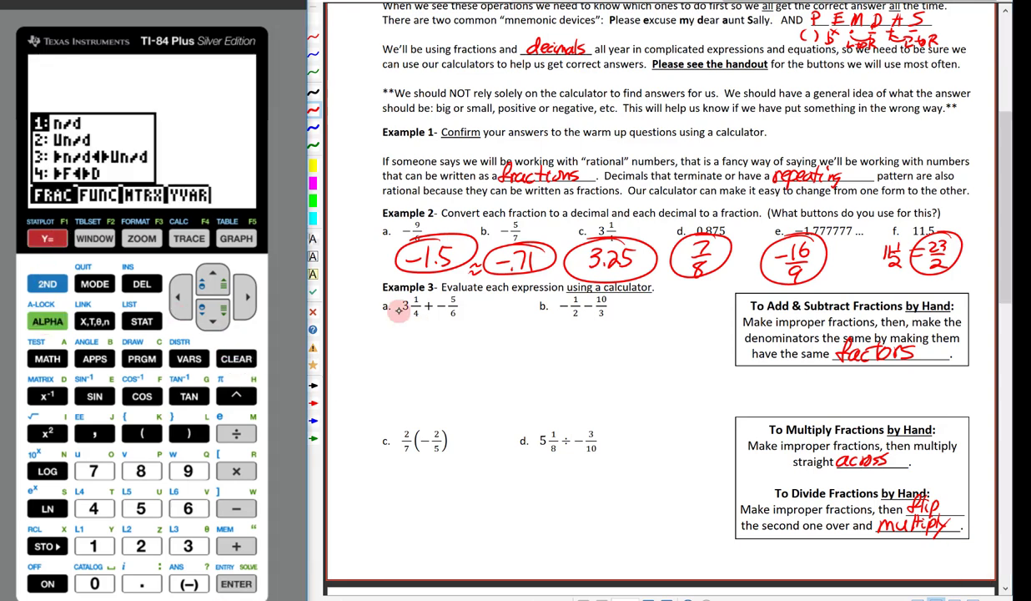
{"action": "left_click", "coordinate": [140, 542]}
{"action": "left_click", "coordinate": [188, 545]}
{"action": "left_click", "coordinate": [245, 296]}
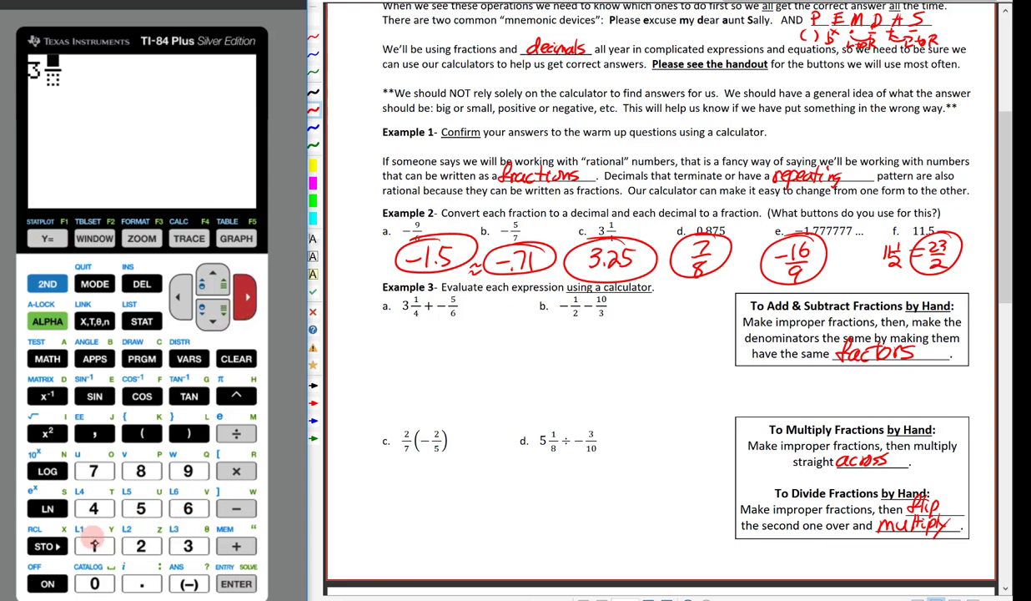
{"action": "left_click", "coordinate": [94, 542]}
{"action": "left_click", "coordinate": [213, 320]}
{"action": "left_click", "coordinate": [94, 508]}
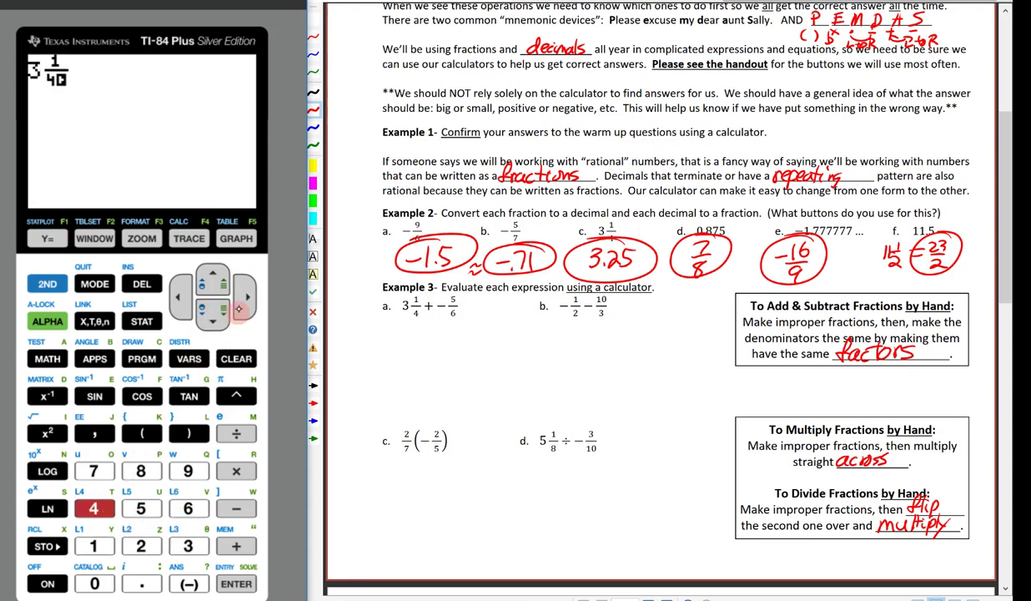
{"action": "left_click", "coordinate": [242, 302]}
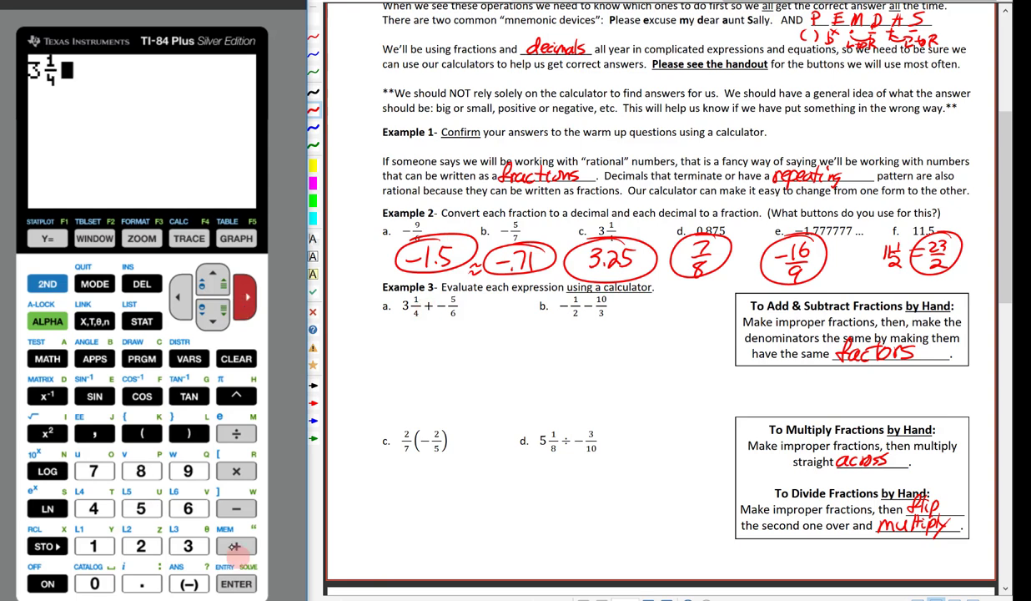
Step: Add −5/6, evaluate to 29/12, and circle 29/12 in red under Example 3a
{"action": "left_click", "coordinate": [236, 545]}
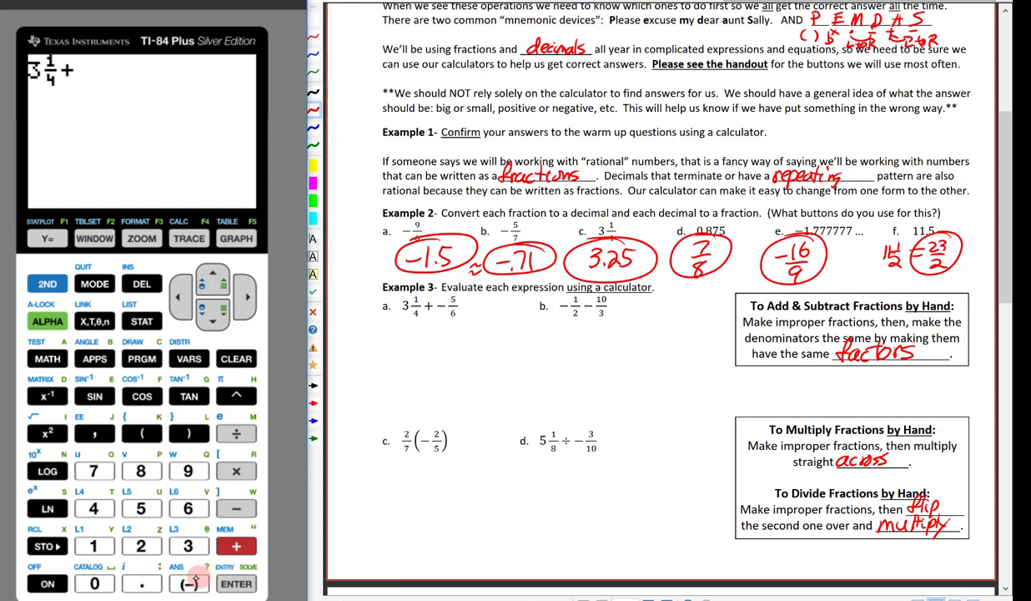
{"action": "left_click", "coordinate": [195, 579]}
{"action": "left_click", "coordinate": [47, 321]}
{"action": "left_click", "coordinate": [52, 239]}
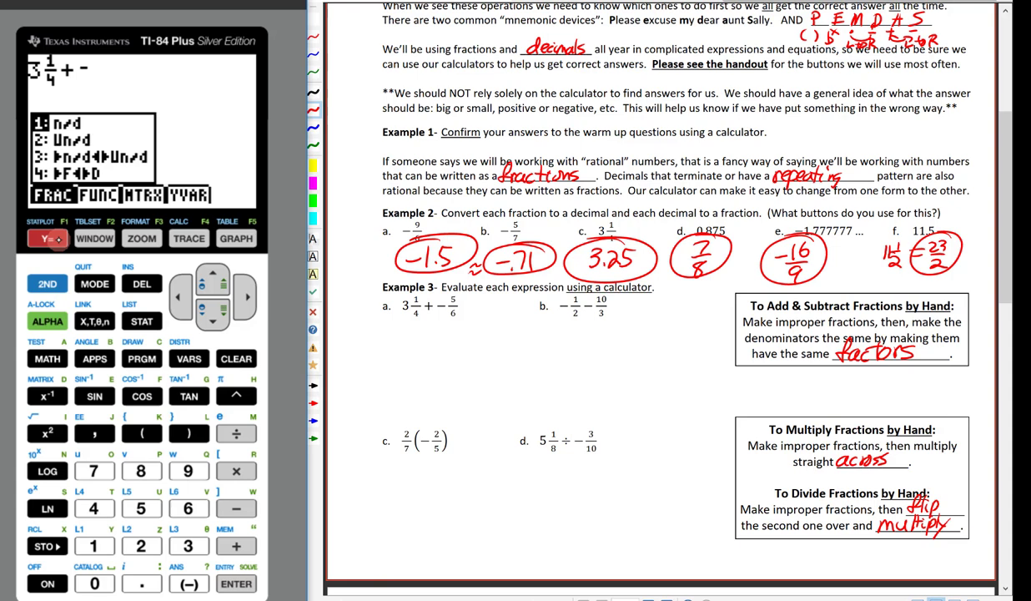
{"action": "left_click", "coordinate": [225, 584]}
{"action": "left_click", "coordinate": [141, 508]}
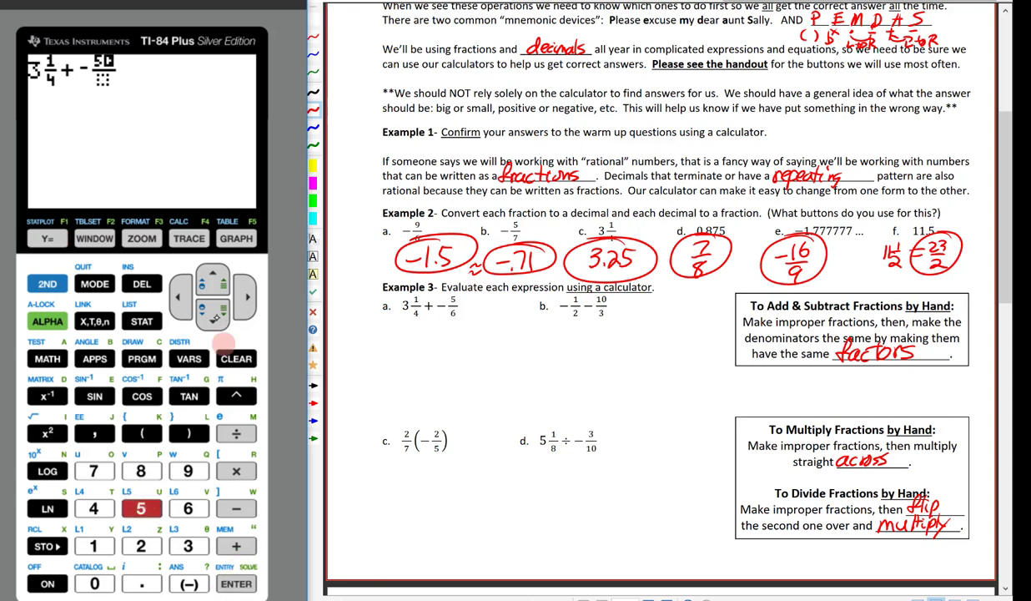
{"action": "left_click", "coordinate": [213, 312]}
{"action": "left_click", "coordinate": [189, 508]}
{"action": "left_click", "coordinate": [244, 296]}
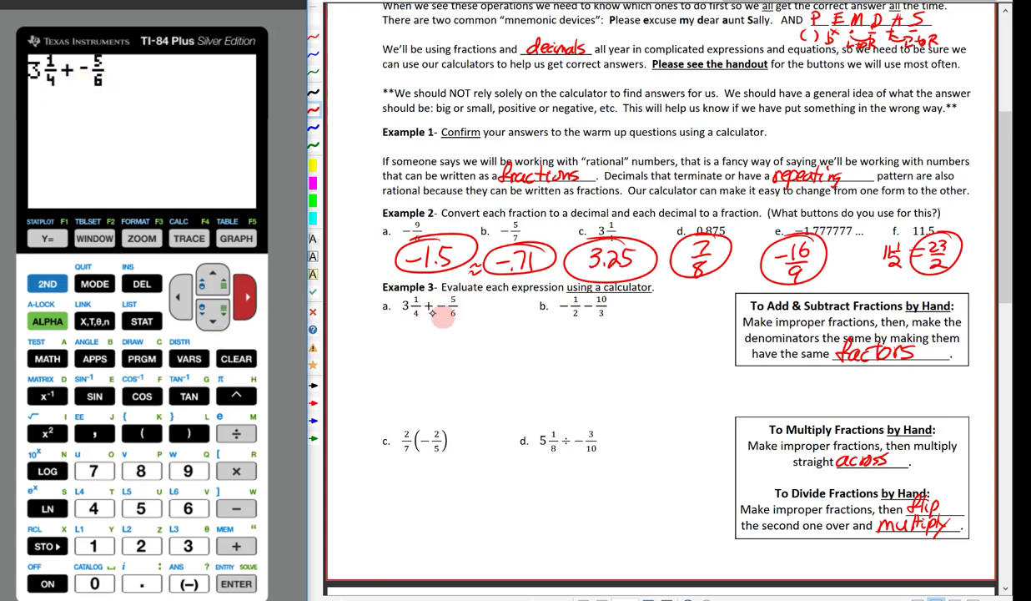
{"action": "left_click", "coordinate": [236, 584]}
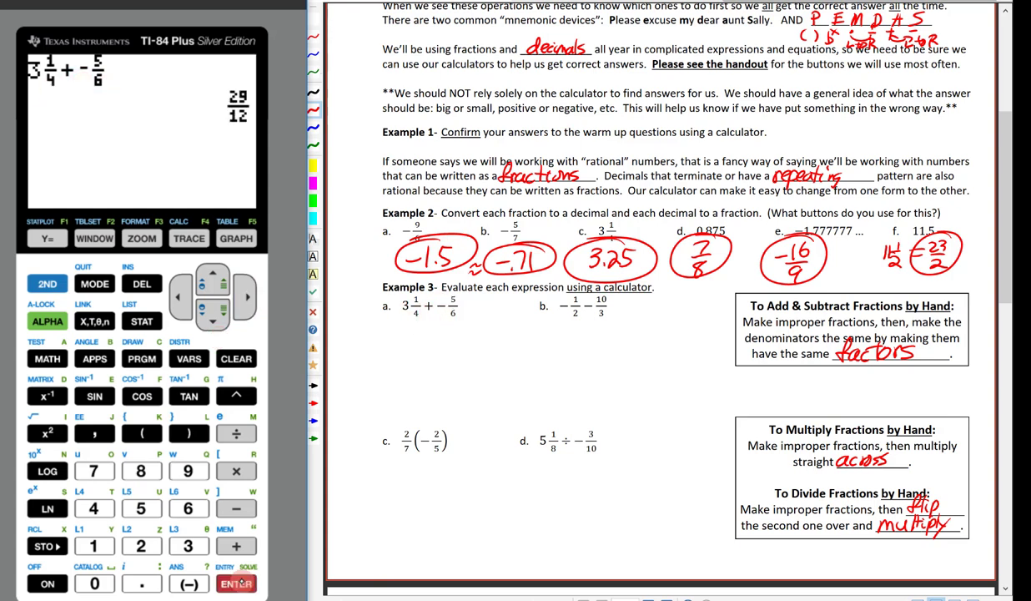
{"action": "mouse_move", "coordinate": [411, 342]}
{"action": "left_mouse_down"}
{"action": "mouse_move", "coordinate": [439, 362]}
{"action": "mouse_move", "coordinate": [417, 388]}
{"action": "mouse_move", "coordinate": [446, 387]}
{"action": "left_mouse_up"}
{"action": "mouse_move", "coordinate": [433, 328]}
{"action": "left_mouse_down"}
{"action": "mouse_move", "coordinate": [453, 336]}
{"action": "mouse_move", "coordinate": [382, 353]}
{"action": "left_mouse_up"}
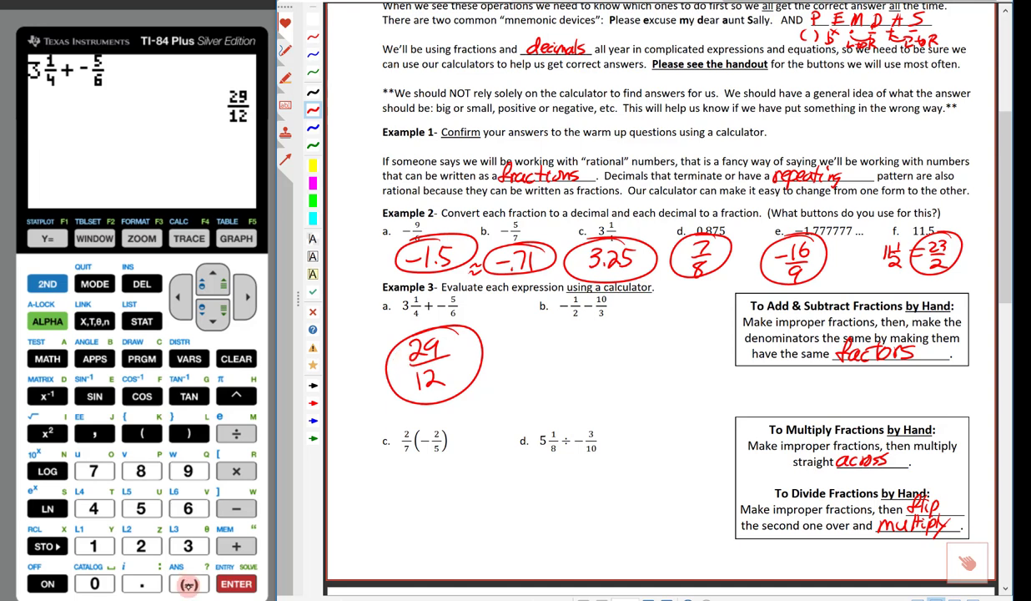
Step: Start a new TI-84 expression with the fraction −1/2
{"action": "left_click", "coordinate": [189, 584]}
{"action": "left_click", "coordinate": [48, 321]}
{"action": "left_click", "coordinate": [47, 239]}
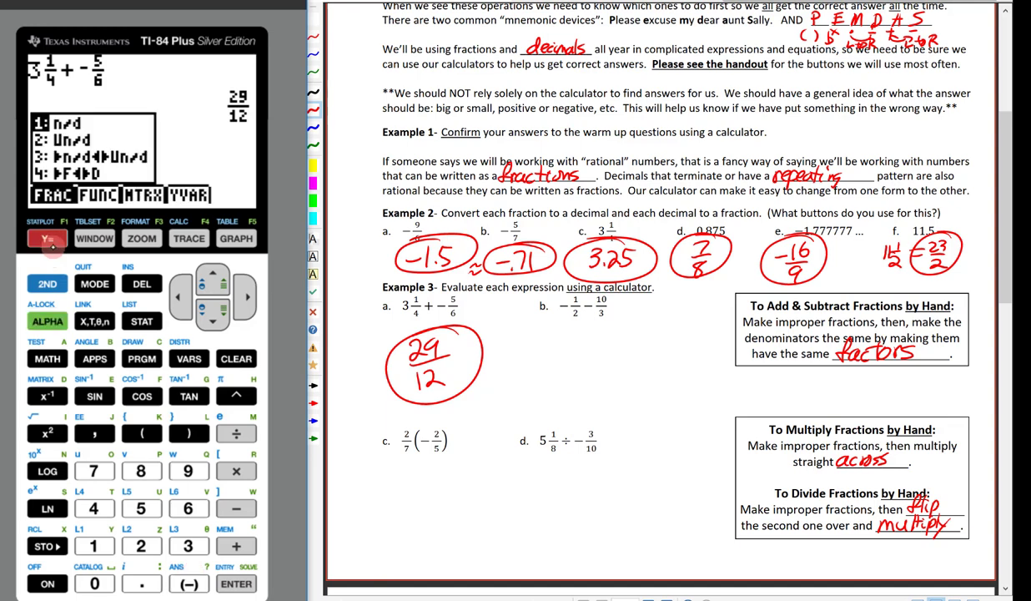
{"action": "left_click", "coordinate": [234, 582]}
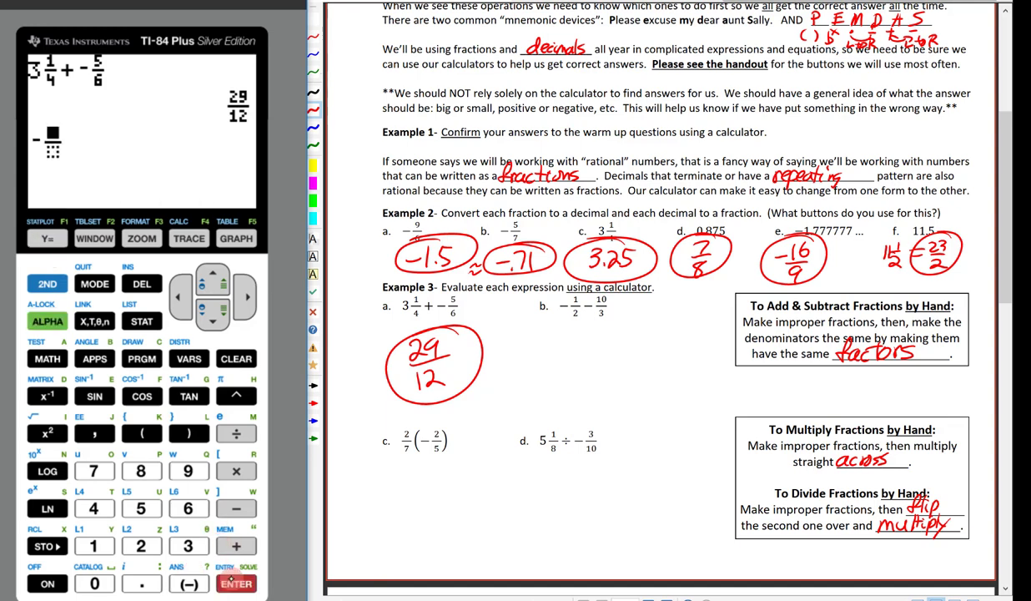
{"action": "left_click", "coordinate": [94, 546]}
{"action": "left_click", "coordinate": [213, 316]}
{"action": "left_click", "coordinate": [140, 546]}
{"action": "left_click", "coordinate": [245, 297]}
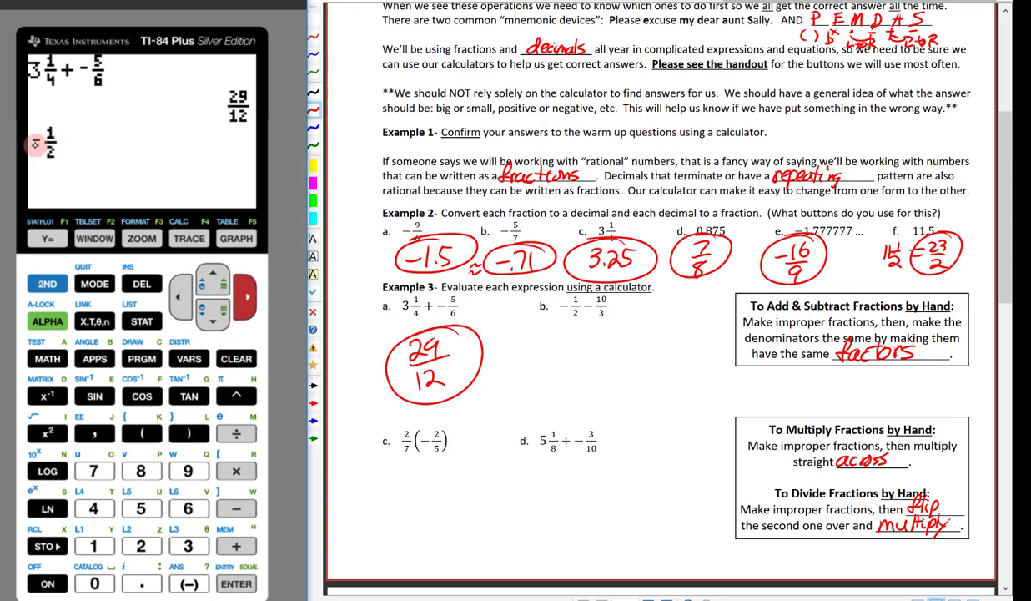
Step: Subtract 10/3, evaluate to −23/6, and circle −23/6 in red under Example 3b
{"action": "left_click", "coordinate": [236, 508]}
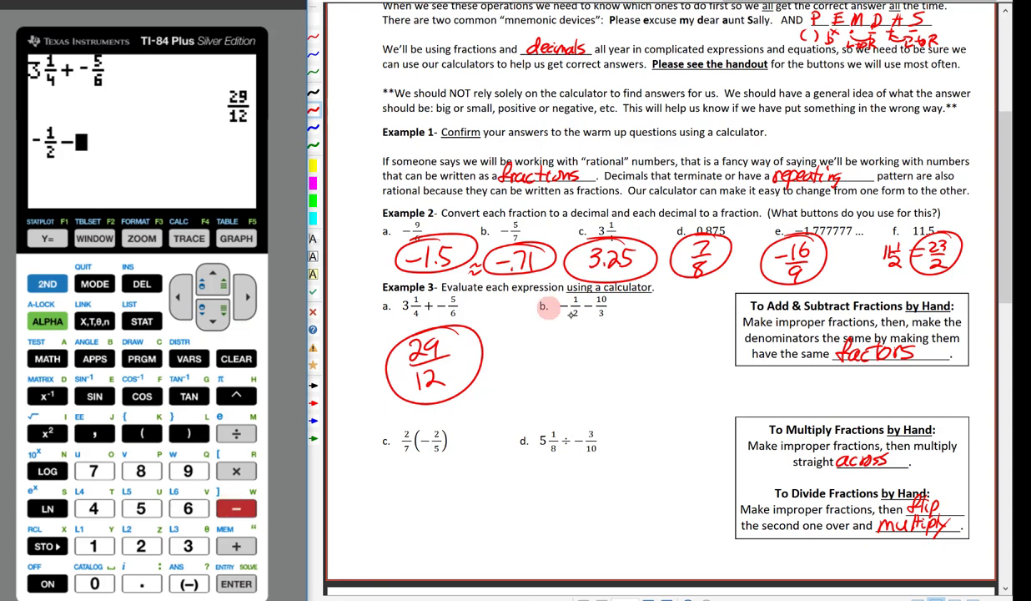
{"action": "left_click", "coordinate": [96, 545]}
{"action": "left_click", "coordinate": [94, 583]}
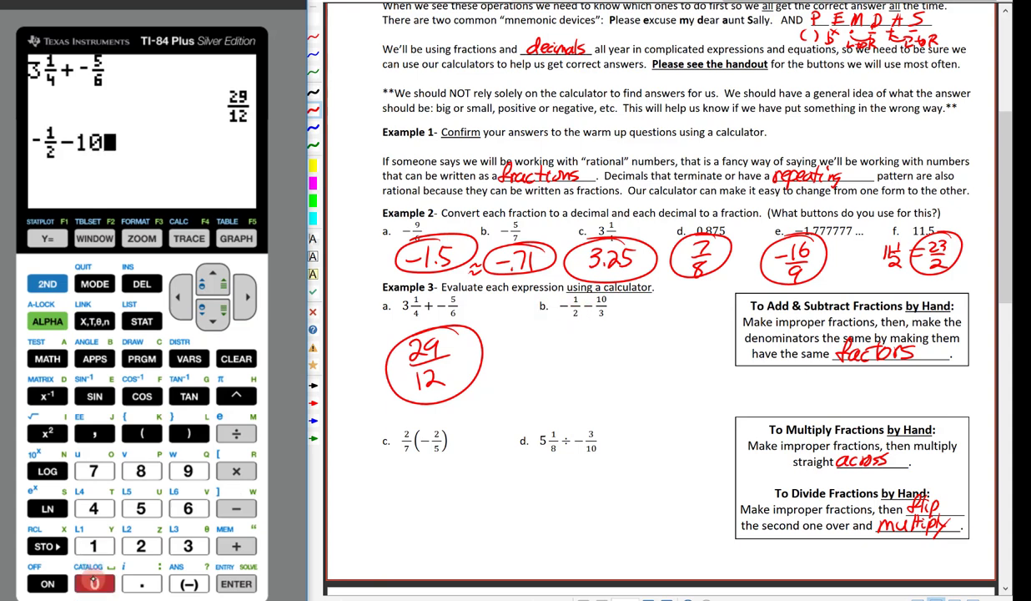
{"action": "left_click", "coordinate": [47, 321]}
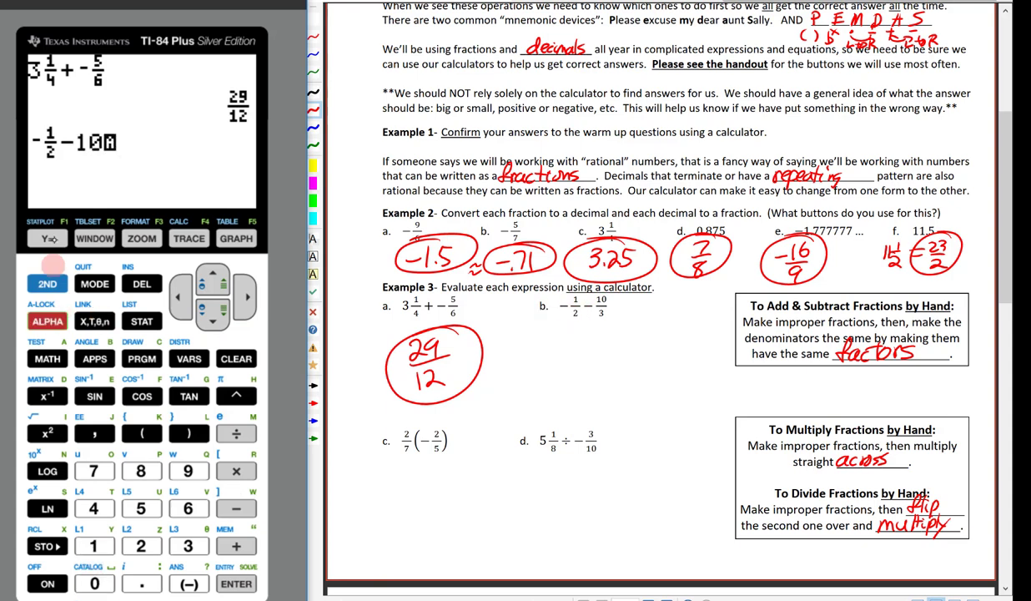
{"action": "left_click", "coordinate": [48, 238]}
{"action": "left_click", "coordinate": [235, 583]}
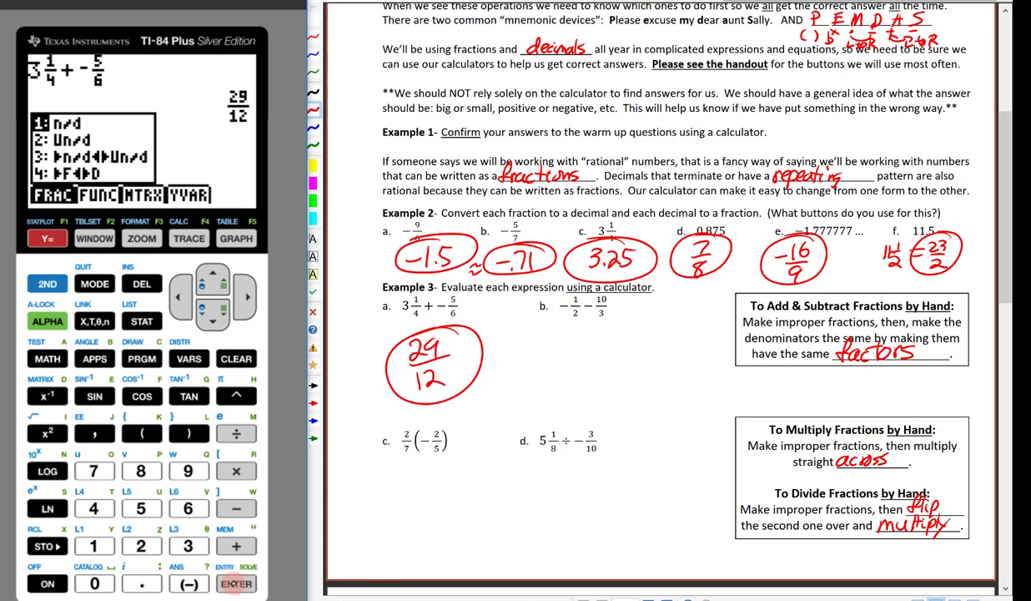
{"action": "left_click", "coordinate": [235, 582]}
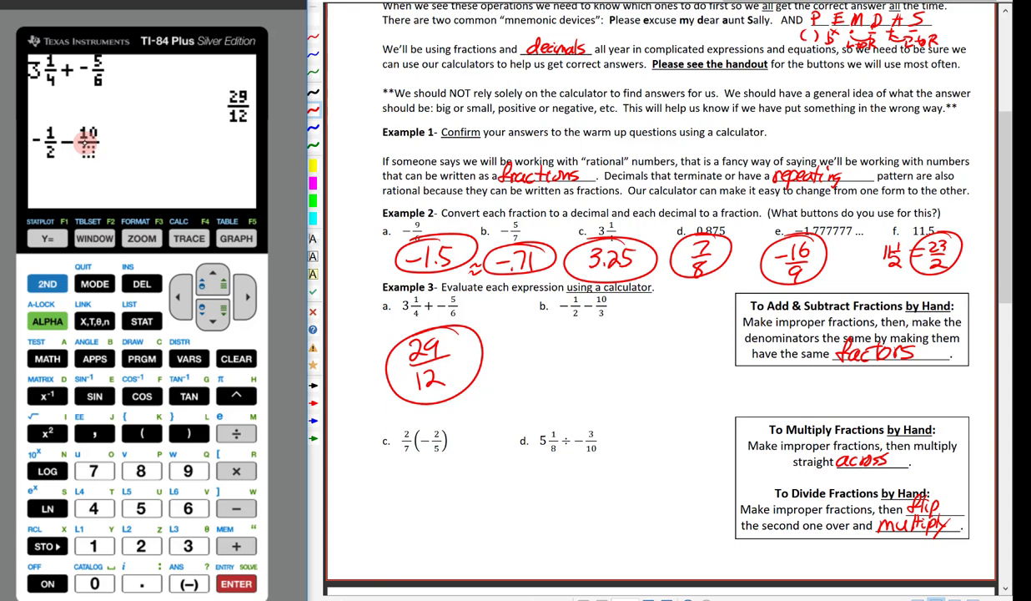
{"action": "left_click", "coordinate": [189, 544]}
{"action": "left_click", "coordinate": [244, 297]}
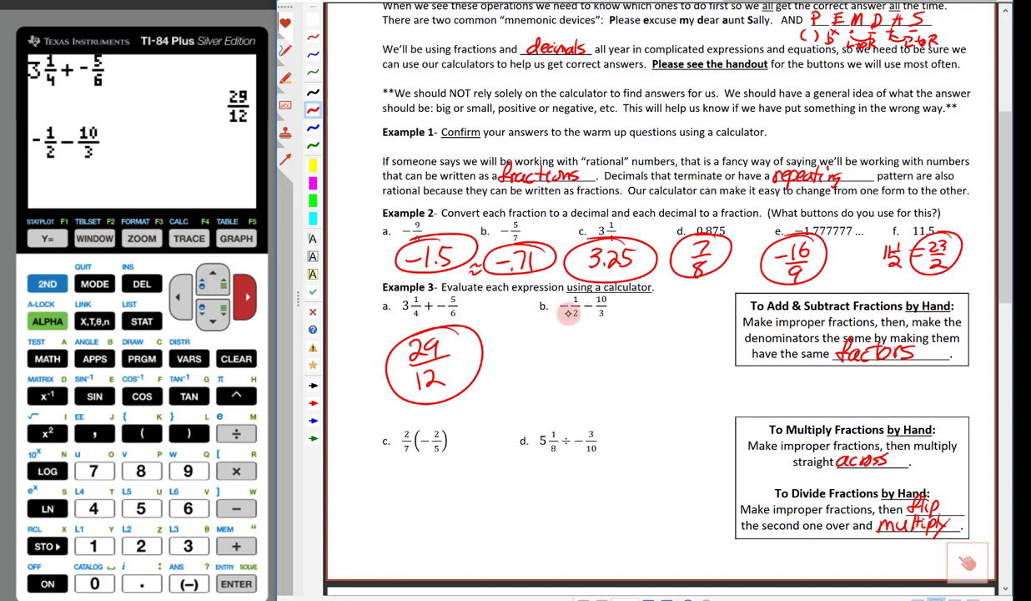
{"action": "left_click", "coordinate": [233, 581]}
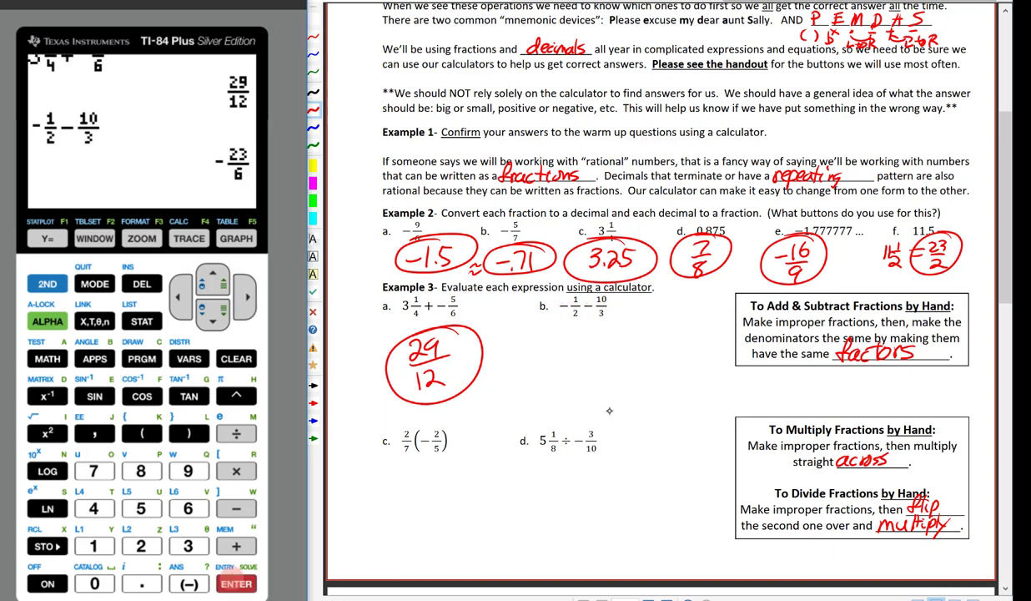
{"action": "mouse_move", "coordinate": [563, 350]}
{"action": "left_mouse_down"}
{"action": "mouse_move", "coordinate": [593, 348]}
{"action": "mouse_move", "coordinate": [597, 332]}
{"action": "mouse_move", "coordinate": [608, 362]}
{"action": "mouse_move", "coordinate": [589, 386]}
{"action": "left_mouse_up"}
{"action": "left_click_drag", "start_coordinate": [613, 326], "coordinate": [535, 342]}
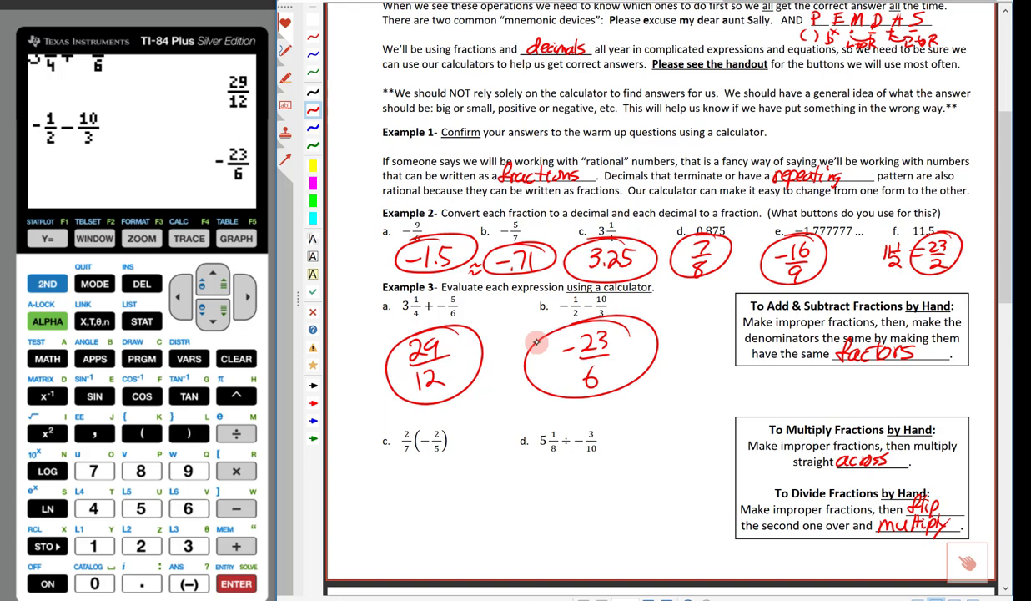
Step: Enter the fraction 2/7 as the start of the next TI-84 expression
{"action": "left_click", "coordinate": [140, 546]}
{"action": "left_click", "coordinate": [48, 322]}
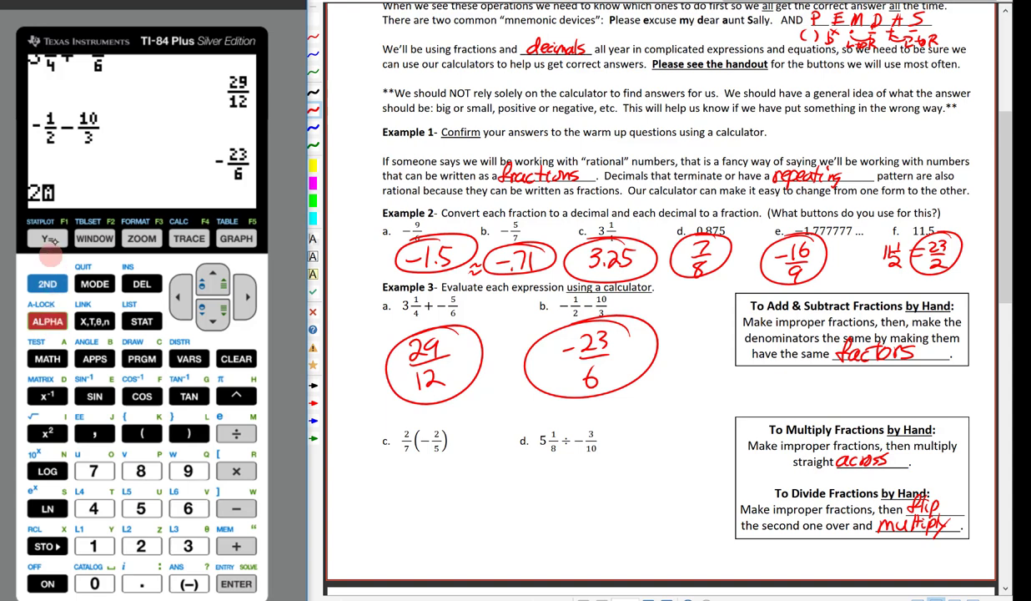
{"action": "left_click", "coordinate": [49, 239]}
{"action": "left_click", "coordinate": [230, 582]}
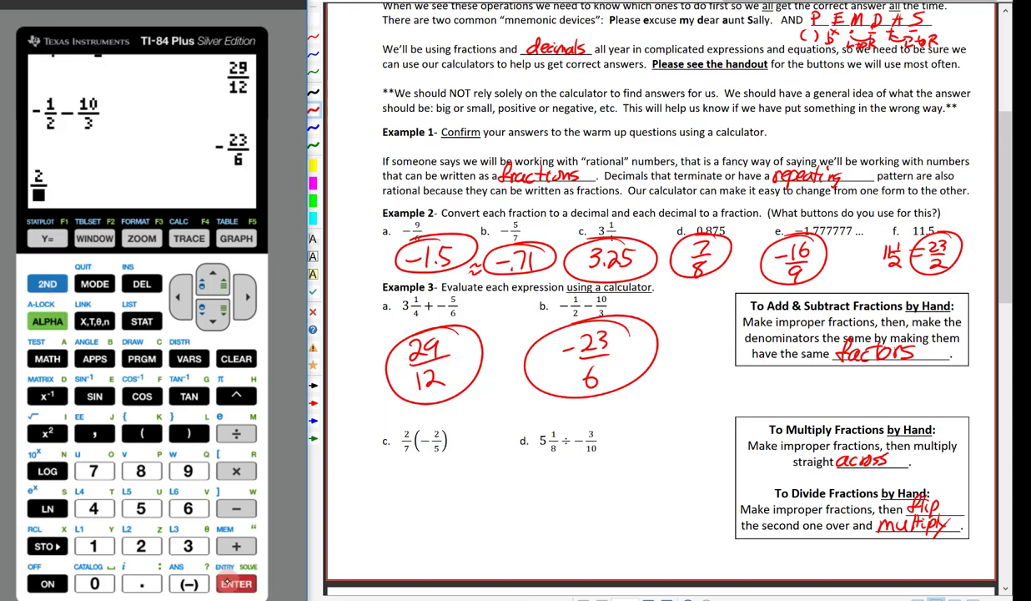
{"action": "left_click", "coordinate": [93, 471]}
{"action": "left_click", "coordinate": [242, 297]}
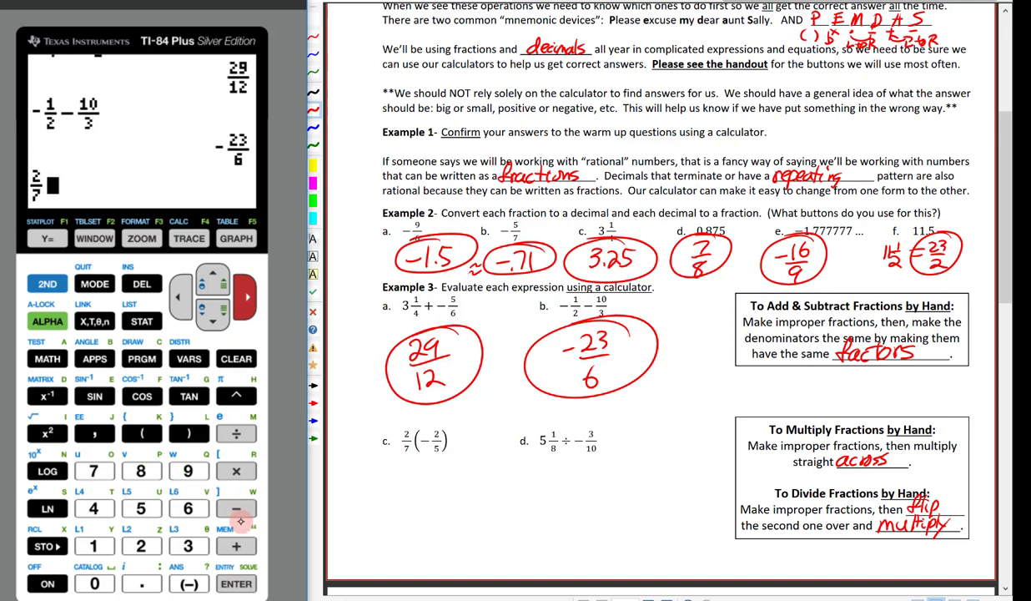
Step: Multiply by −2/5 and evaluate, giving −4/35
{"action": "left_click", "coordinate": [235, 471]}
{"action": "left_click", "coordinate": [190, 583]}
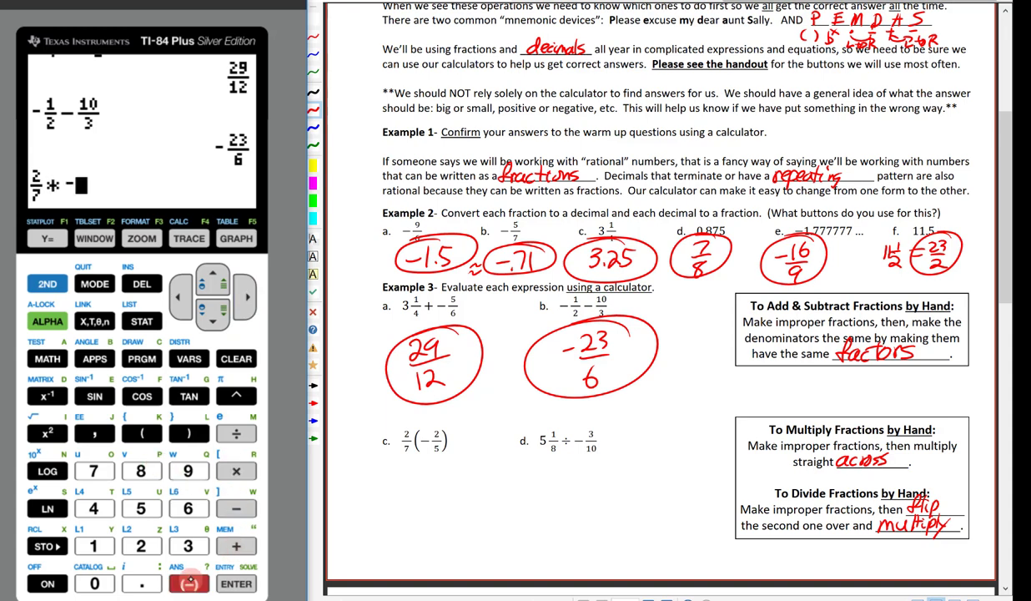
{"action": "left_click", "coordinate": [42, 321]}
{"action": "left_click", "coordinate": [48, 239]}
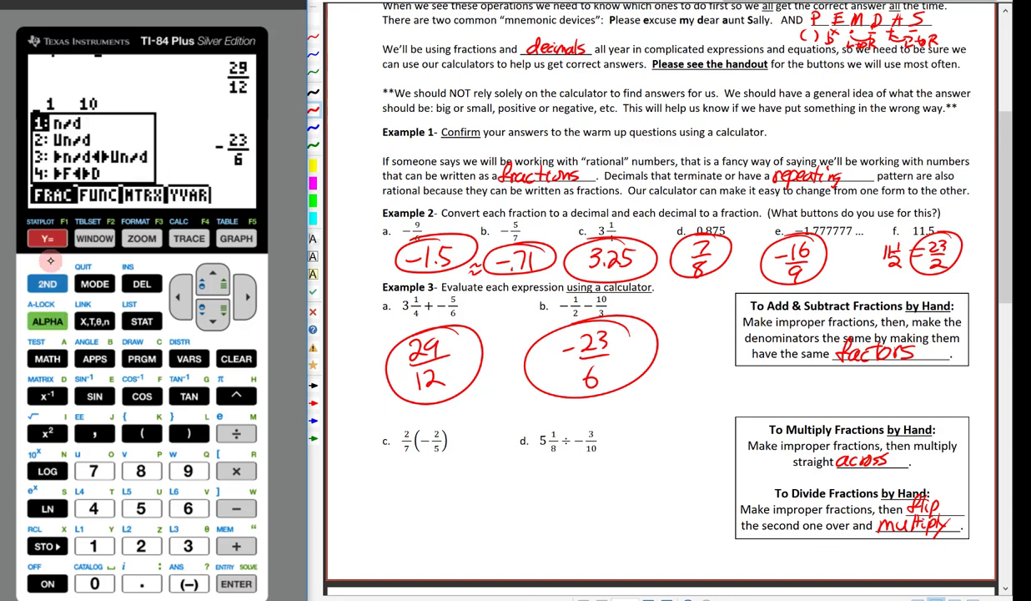
{"action": "left_click", "coordinate": [232, 583]}
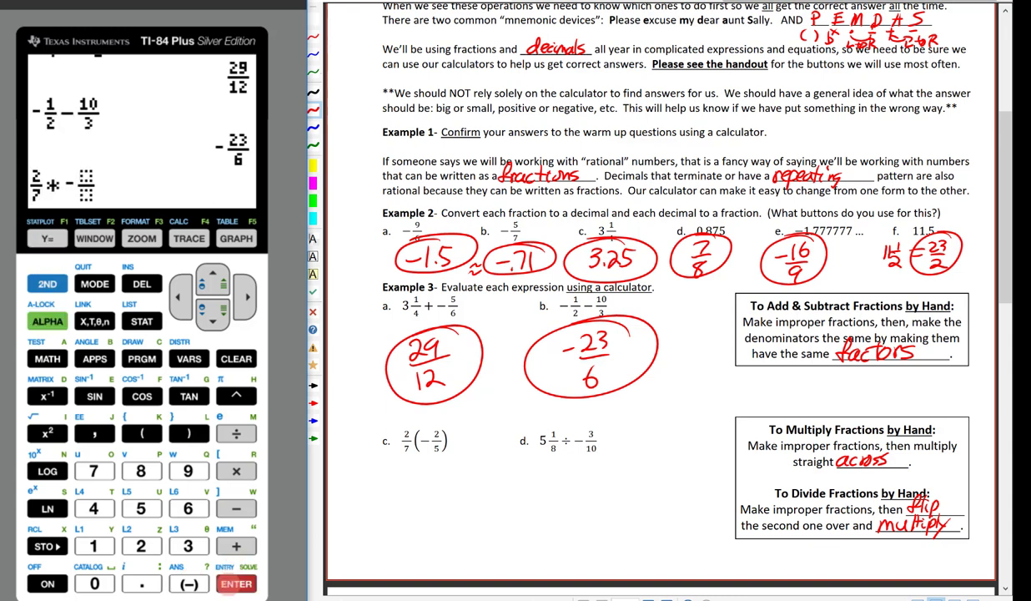
{"action": "left_click", "coordinate": [141, 545]}
{"action": "left_click", "coordinate": [213, 310]}
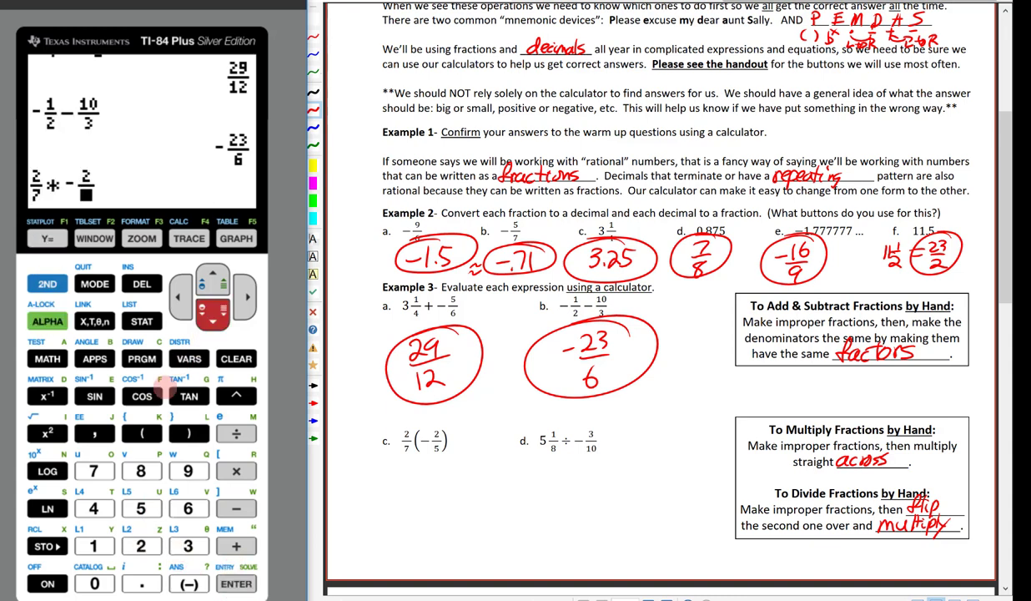
{"action": "left_click", "coordinate": [144, 509]}
{"action": "left_click", "coordinate": [245, 297]}
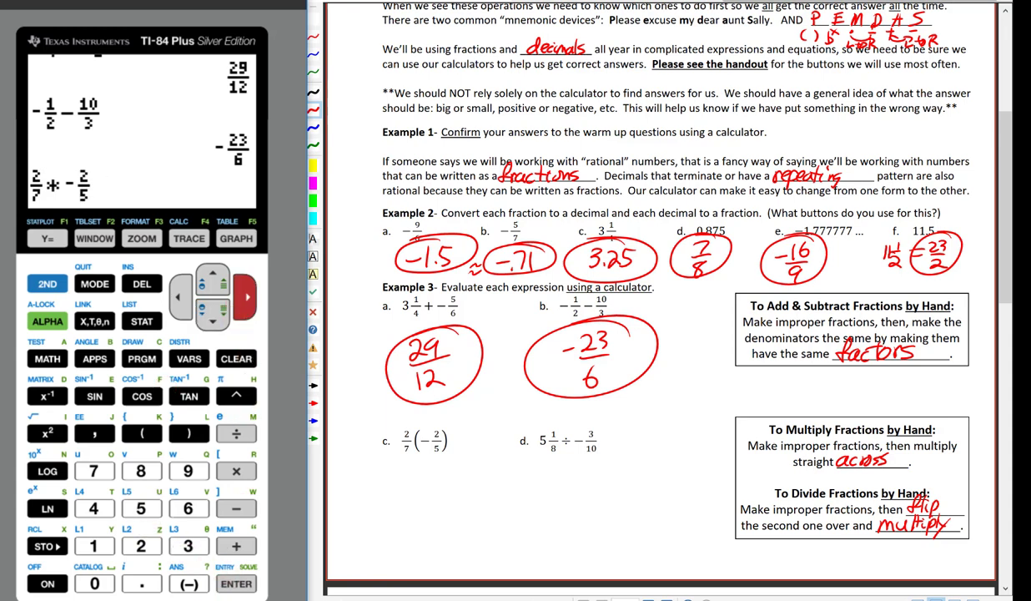
{"action": "left_click", "coordinate": [235, 580]}
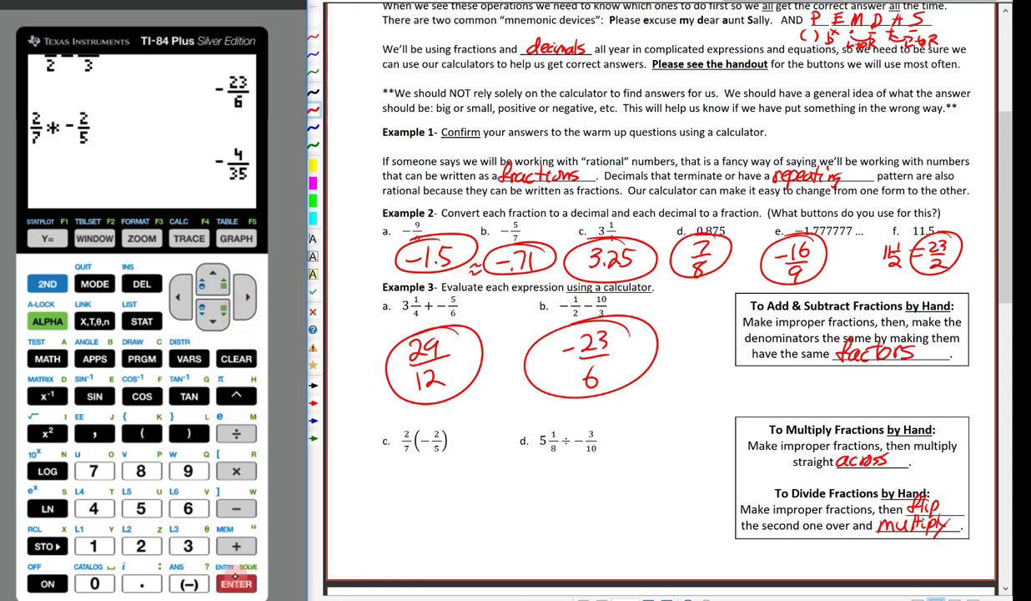
Step: Handwrite −4/35 in red under Example 3c, circle it, and rewrite the 4 neatly
{"action": "mouse_move", "coordinate": [392, 484]}
{"action": "left_mouse_down"}
{"action": "mouse_move", "coordinate": [421, 470]}
{"action": "mouse_move", "coordinate": [414, 490]}
{"action": "mouse_move", "coordinate": [428, 497]}
{"action": "mouse_move", "coordinate": [410, 522]}
{"action": "mouse_move", "coordinate": [436, 498]}
{"action": "mouse_move", "coordinate": [419, 520]}
{"action": "left_mouse_up"}
{"action": "mouse_move", "coordinate": [442, 454]}
{"action": "left_mouse_down"}
{"action": "mouse_move", "coordinate": [351, 492]}
{"action": "mouse_move", "coordinate": [455, 461]}
{"action": "mouse_move", "coordinate": [409, 482]}
{"action": "mouse_move", "coordinate": [429, 468]}
{"action": "mouse_move", "coordinate": [422, 480]}
{"action": "left_mouse_up"}
{"action": "left_click_drag", "start_coordinate": [418, 469], "coordinate": [419, 482]}
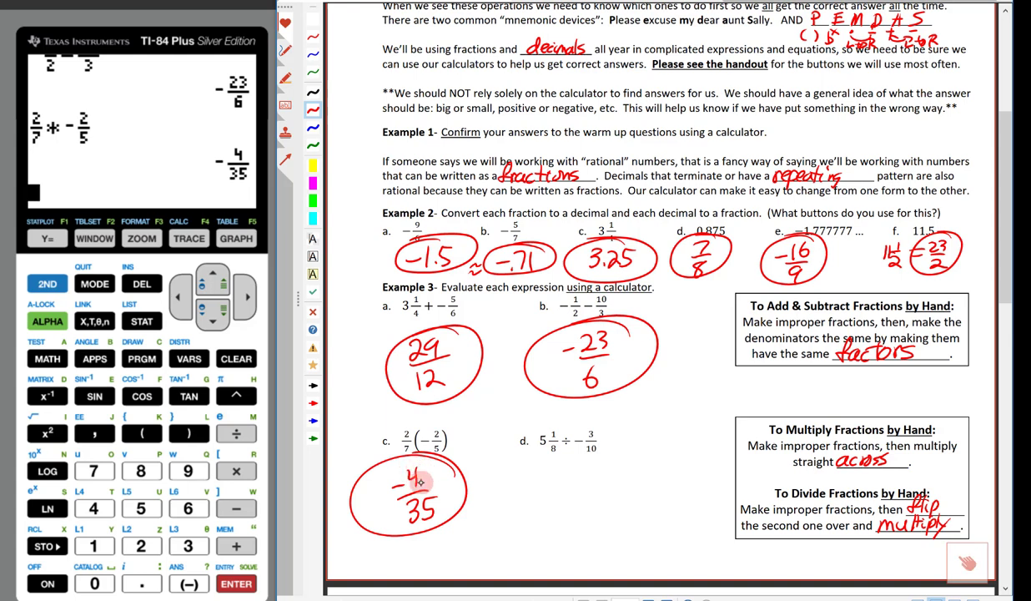